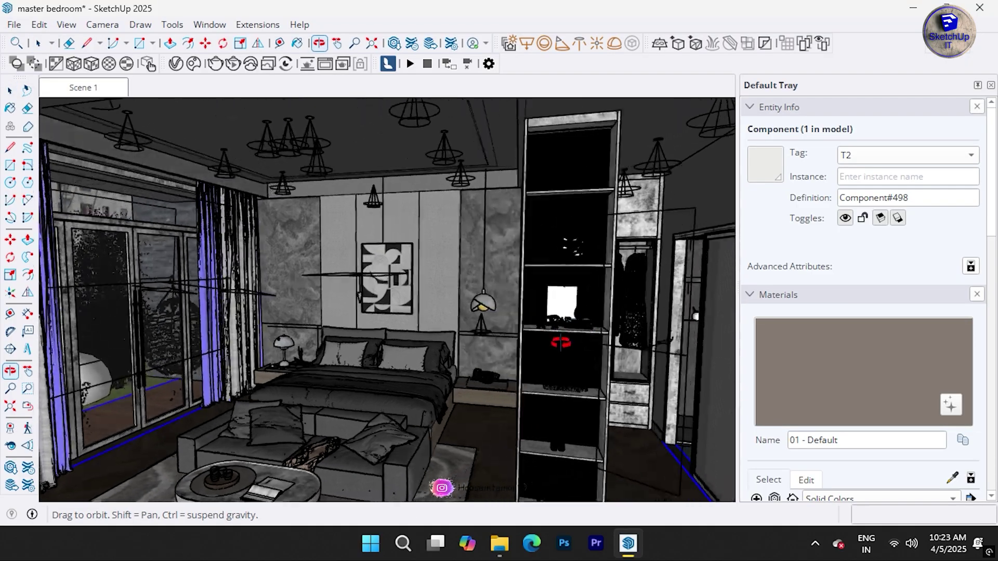
# Step: Orbit the bedroom view toward the glass doors and bed
pyautogui.moveTo(566, 341)
pyautogui.mouseDown(button='middle')
pyautogui.moveTo(606, 316)
pyautogui.moveTo(517, 339)
pyautogui.moveTo(166, 360)
pyautogui.moveTo(314, 350)
pyautogui.moveTo(200, 357)
pyautogui.moveTo(314, 345)
pyautogui.moveTo(275, 322)
pyautogui.moveTo(563, 383)
pyautogui.moveTo(574, 403)
pyautogui.moveTo(507, 350)
pyautogui.moveTo(566, 368)
pyautogui.mouseUp(button='middle')
# Step: Zoom in on the nightstand and orbit to a higher view of it
pyautogui.scroll(2, 506, 349)
pyautogui.scroll(2, 499, 361)
pyautogui.scroll(2, 501, 364)
pyautogui.scroll(-2, 468, 338)
pyautogui.scroll(-2, 467, 338)
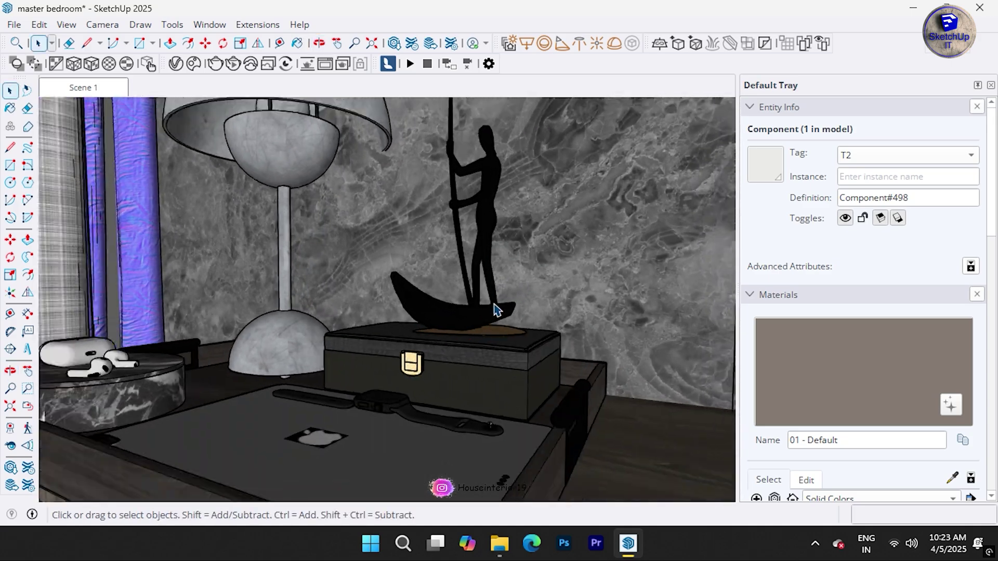
pyautogui.scroll(-2, 468, 341)
pyautogui.moveTo(468, 341); pyautogui.dragTo(536, 484, button='middle')
# Step: Zoom and orbit around the items on the nightstand tray
pyautogui.scroll(2, 437, 378)
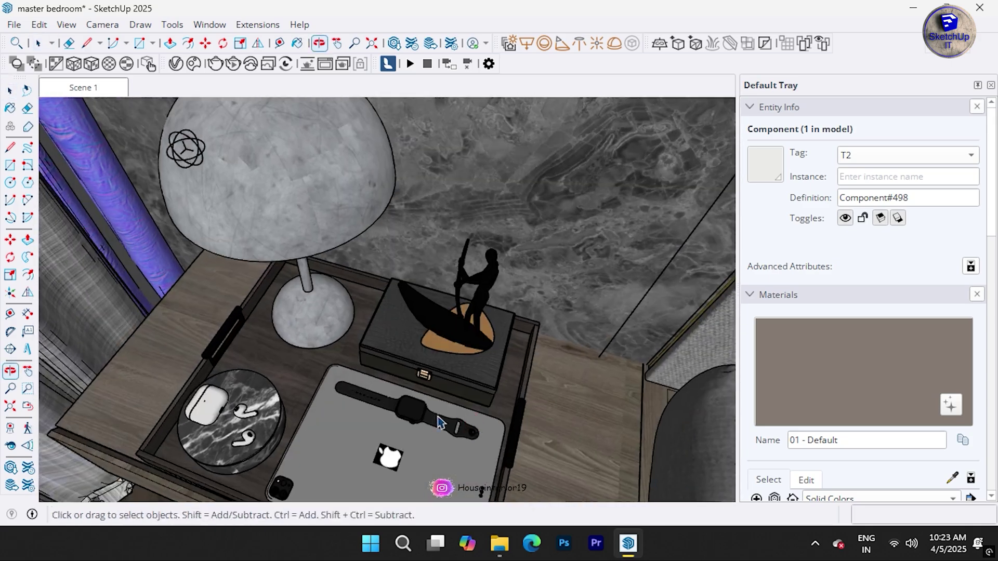
pyautogui.scroll(2, 436, 378)
pyautogui.scroll(2, 436, 378)
pyautogui.scroll(-1, 437, 378)
pyautogui.scroll(-2, 453, 248)
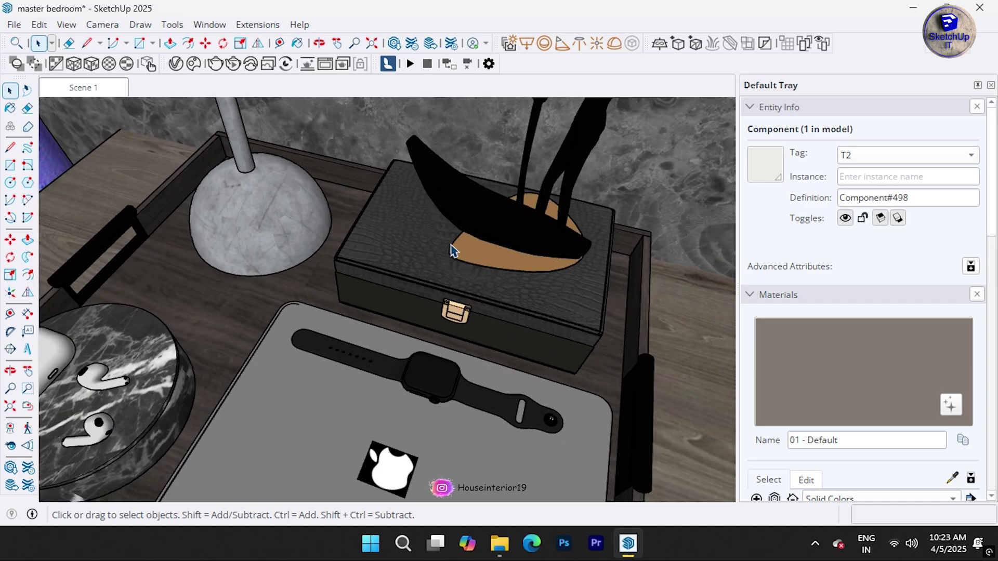
pyautogui.scroll(-2, 453, 248)
pyautogui.moveTo(364, 484); pyautogui.dragTo(212, 494, button='middle')
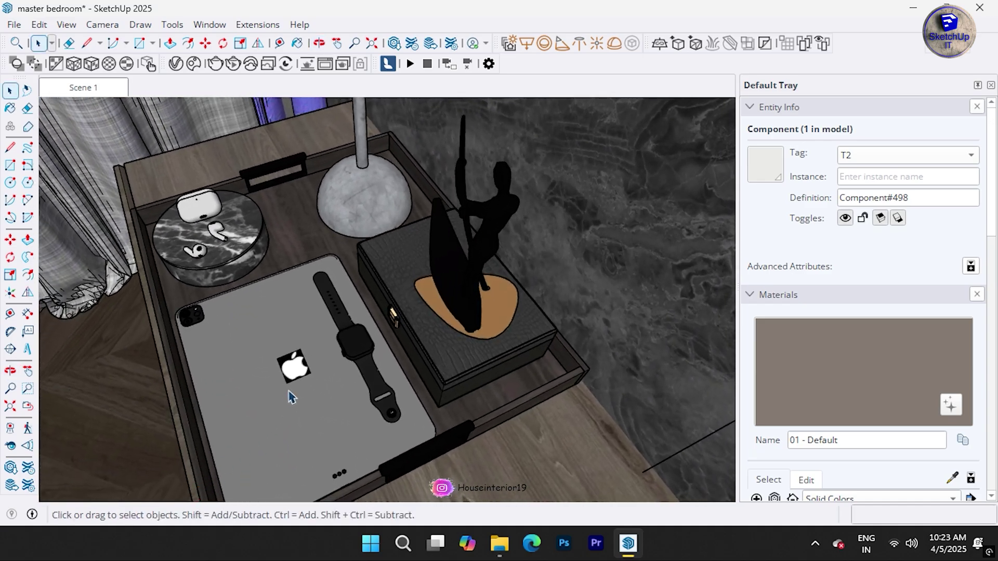
pyautogui.scroll(2, 289, 397)
pyautogui.scroll(2, 306, 355)
# Step: Select the nightstand tray and orbit to look down on its contents
pyautogui.click(307, 355)
pyautogui.moveTo(279, 338)
pyautogui.mouseDown(button='middle')
pyautogui.moveTo(640, 305)
pyautogui.moveTo(618, 280)
pyautogui.moveTo(156, 383)
pyautogui.mouseUp(button='middle')
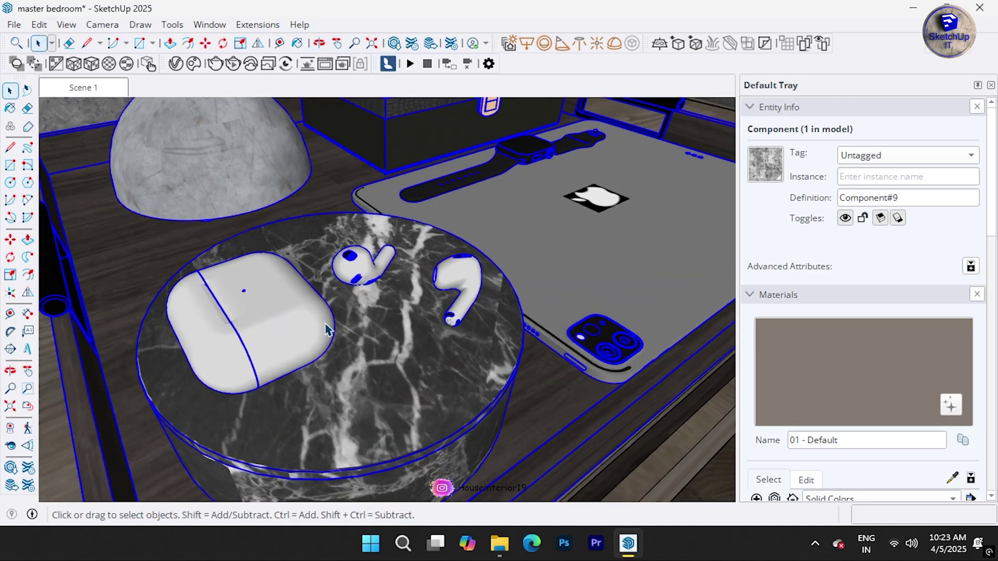
pyautogui.scroll(-3, 156, 383)
pyautogui.moveTo(156, 383)
pyautogui.mouseDown(button='middle')
pyautogui.moveTo(268, 398)
pyautogui.moveTo(314, 296)
pyautogui.moveTo(161, 283)
pyautogui.moveTo(150, 351)
pyautogui.mouseUp(button='middle')
# Step: Zoom out and orbit to a frontal view of the bed and sofa
pyautogui.scroll(-2, 239, 348)
pyautogui.scroll(-2, 259, 327)
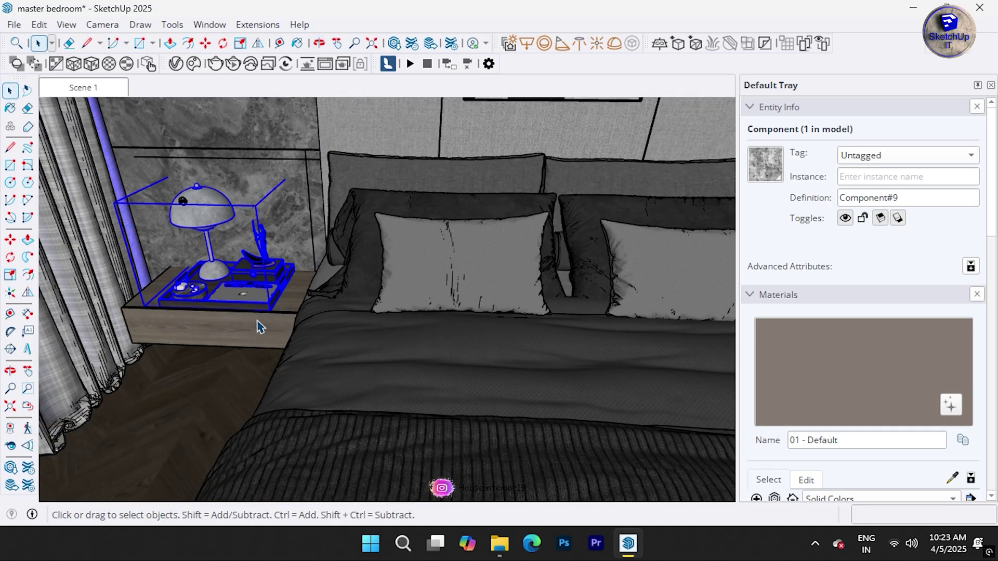
pyautogui.scroll(-2, 239, 312)
pyautogui.scroll(-2, 227, 302)
pyautogui.scroll(-2, 341, 312)
pyautogui.moveTo(341, 312); pyautogui.dragTo(314, 458, button='middle')
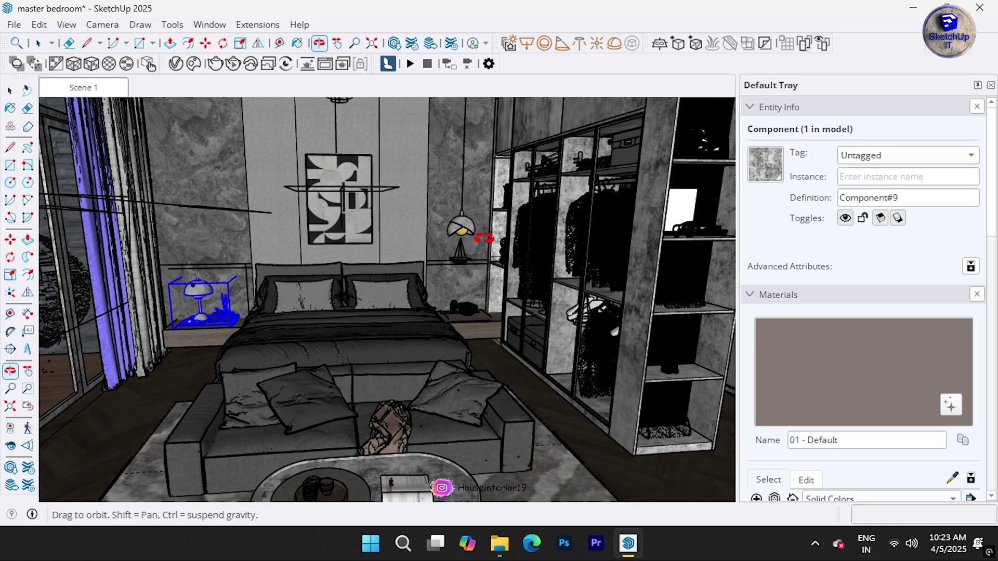
# Step: Zoom in toward the coffee table's cups and book
pyautogui.scroll(1, 315, 458)
pyautogui.scroll(1, 318, 447)
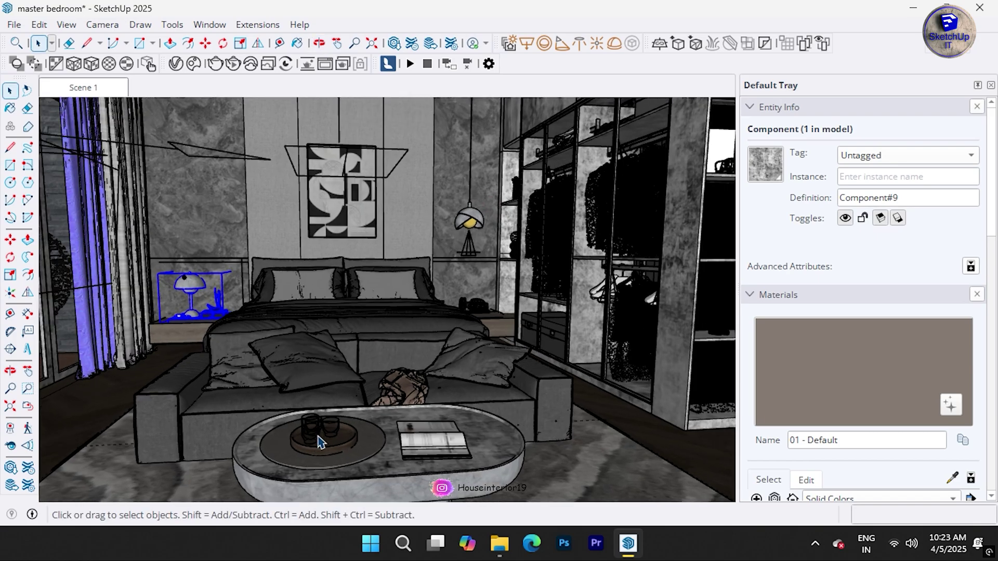
pyautogui.scroll(1, 322, 436)
pyautogui.scroll(1, 322, 435)
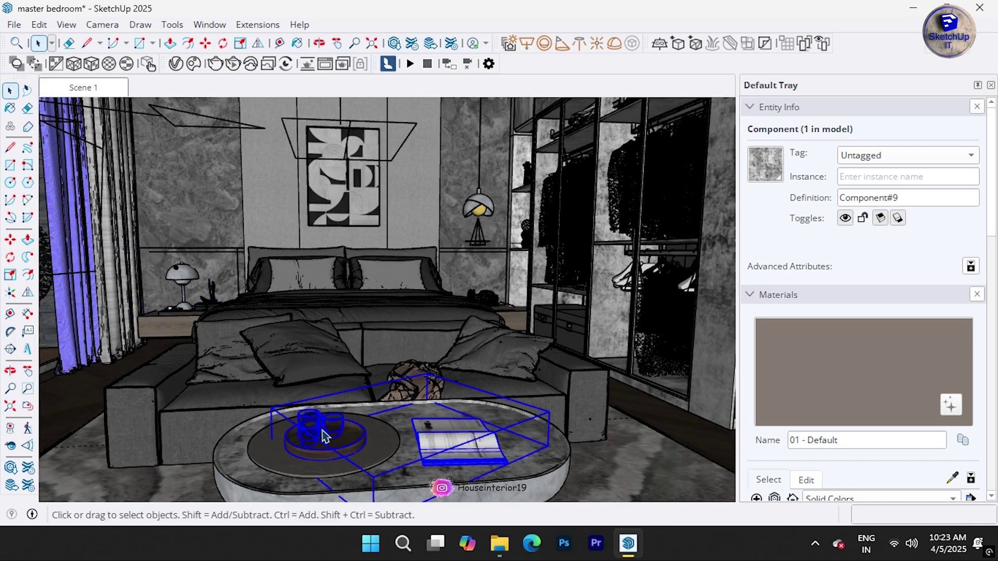
pyautogui.scroll(1, 322, 442)
pyautogui.scroll(1, 323, 458)
pyautogui.scroll(1, 323, 463)
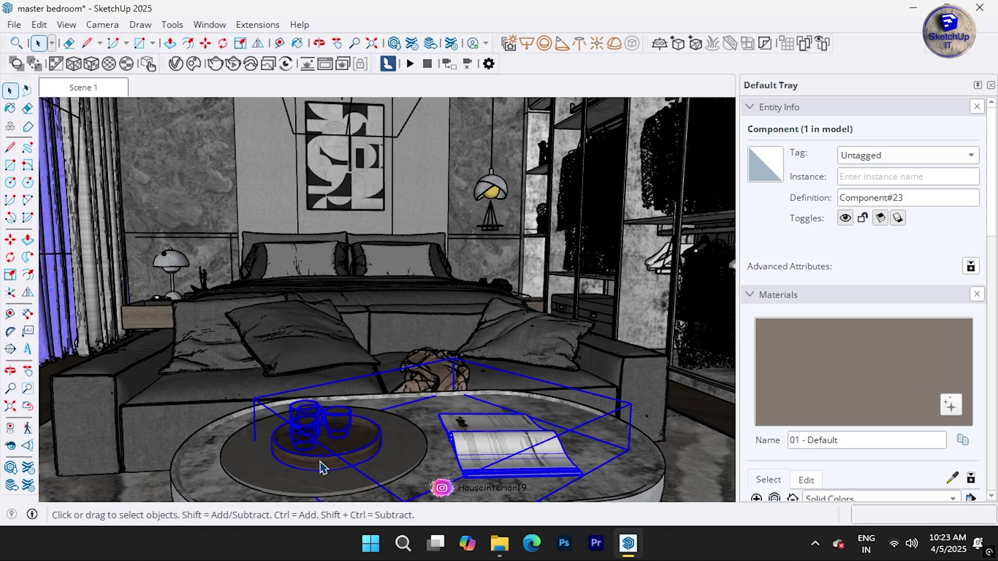
pyautogui.scroll(1, 321, 468)
pyautogui.scroll(1, 322, 469)
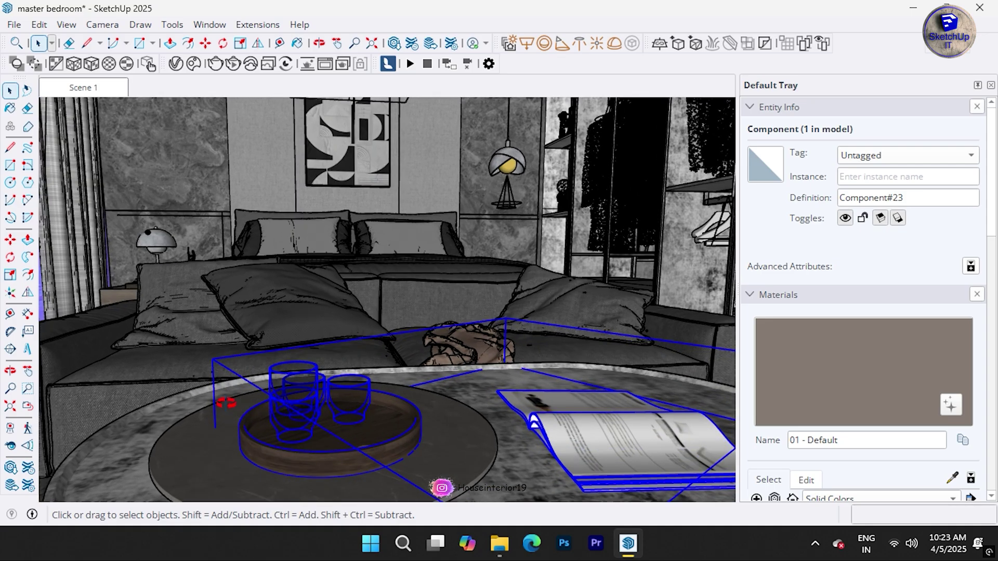
# Step: Orbit around the coffee table, then return to the Scene 1 view and open V-Ray render settings
pyautogui.moveTo(225, 404)
pyautogui.mouseDown(button='middle')
pyautogui.moveTo(177, 383)
pyautogui.moveTo(218, 390)
pyautogui.moveTo(462, 538)
pyautogui.moveTo(524, 558)
pyautogui.moveTo(339, 435)
pyautogui.moveTo(312, 473)
pyautogui.mouseUp(button='middle')
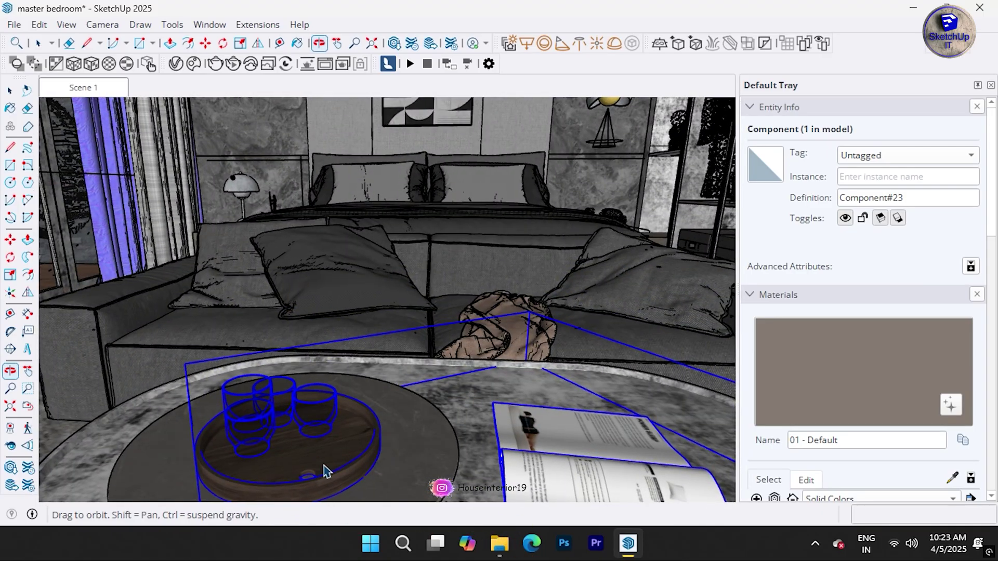
pyautogui.click(99, 91)
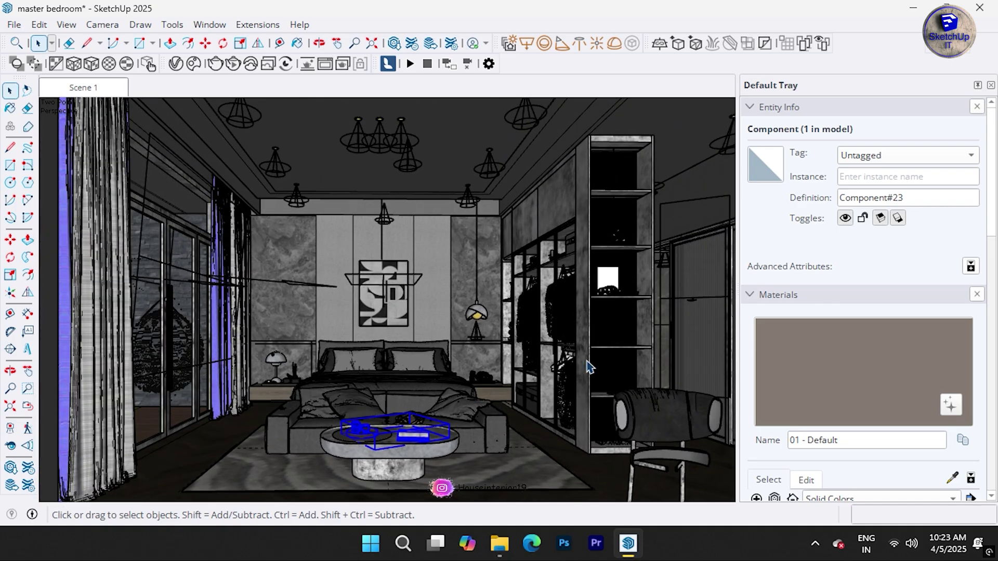
pyautogui.click(176, 64)
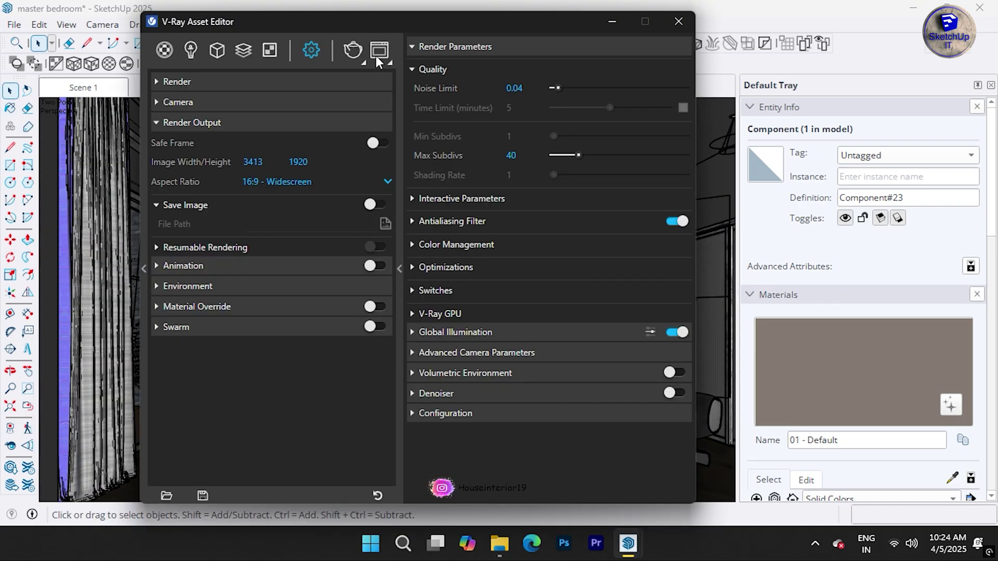
# Step: Browse the E: drive's YOUTUBE ITEM folder for a render settings file to load
pyautogui.click(166, 496)
pyautogui.scroll(-5, 234, 250)
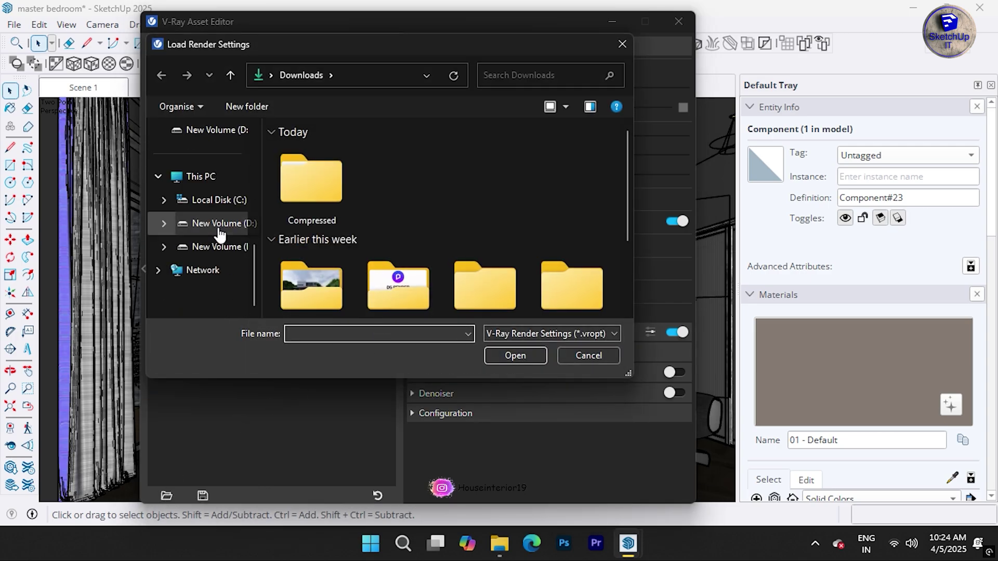
pyautogui.click(225, 250)
pyautogui.scroll(-2, 498, 221)
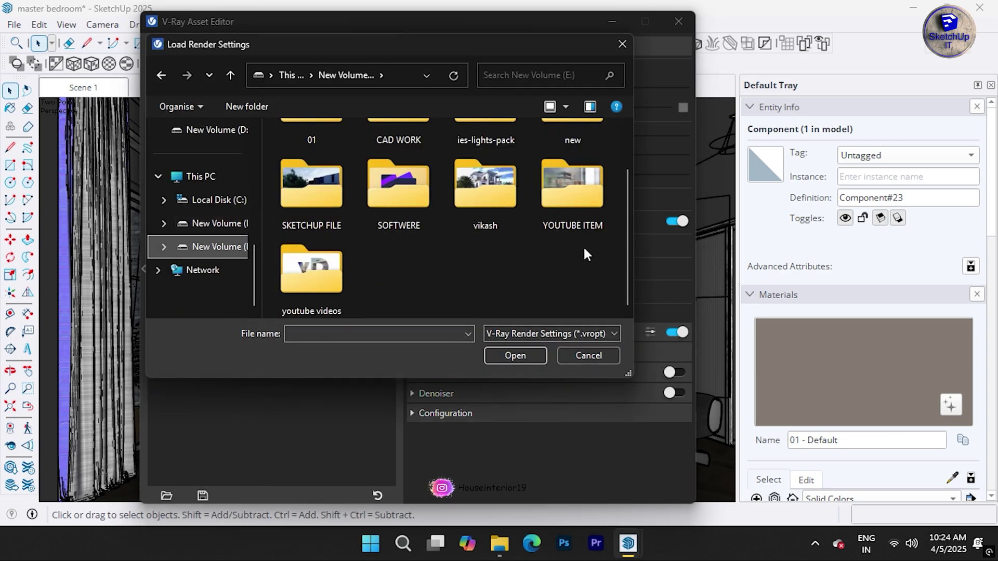
pyautogui.scroll(2, 567, 205)
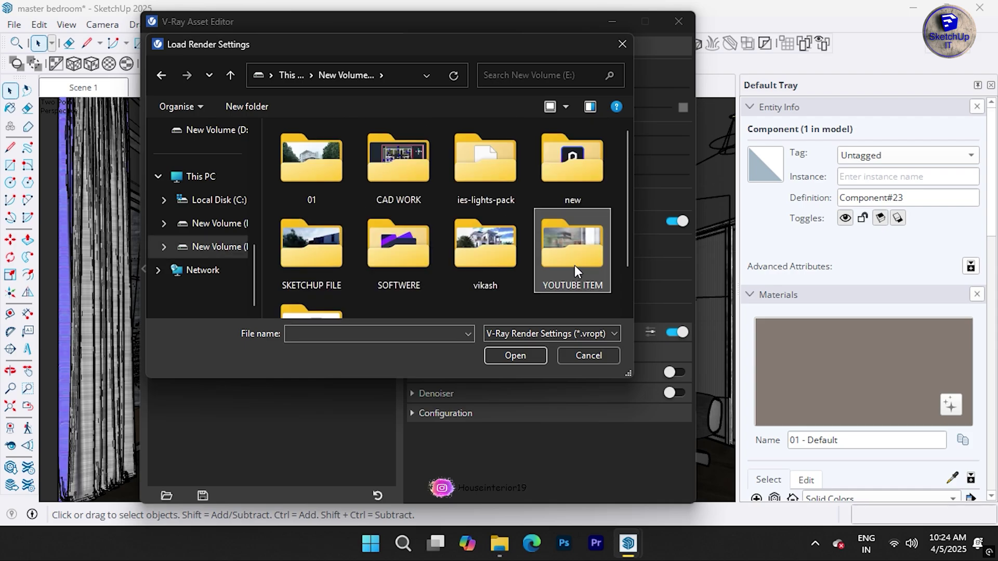
pyautogui.doubleClick(546, 249)
# Step: Check the D: drive, cancel loading, and close the V-Ray settings editor
pyautogui.click(230, 75)
pyautogui.doubleClick(370, 188)
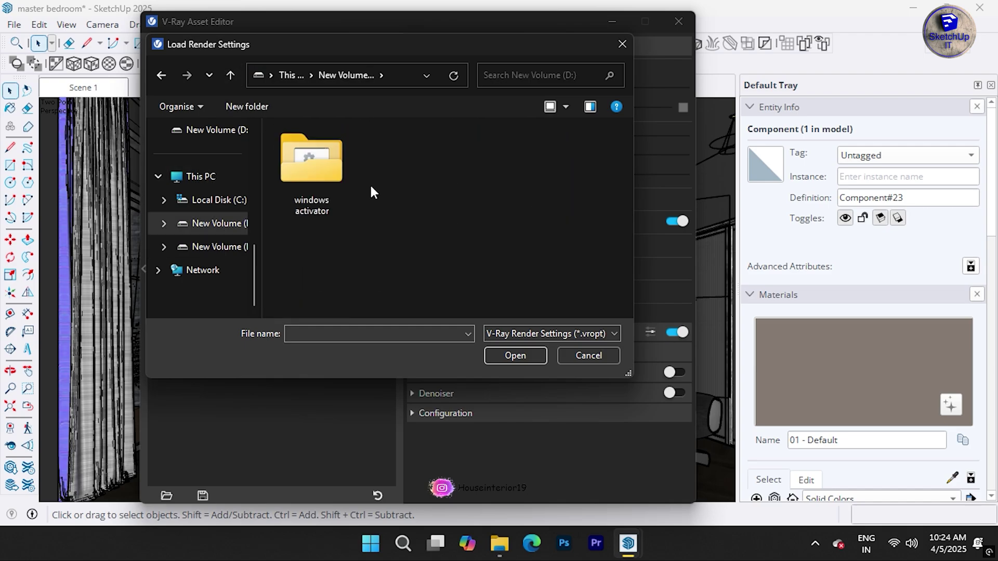
pyautogui.click(230, 75)
pyautogui.click(621, 44)
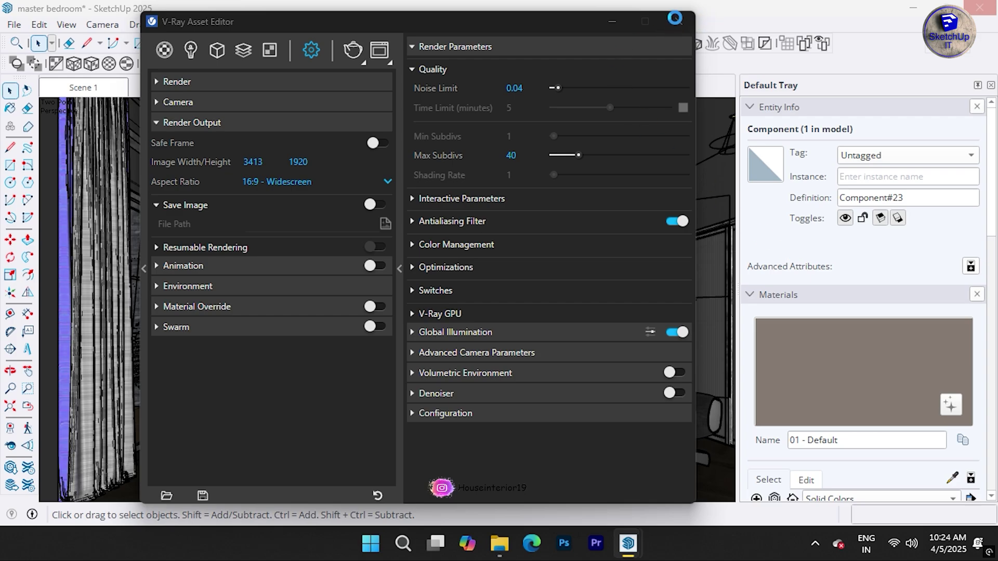
pyautogui.click(676, 19)
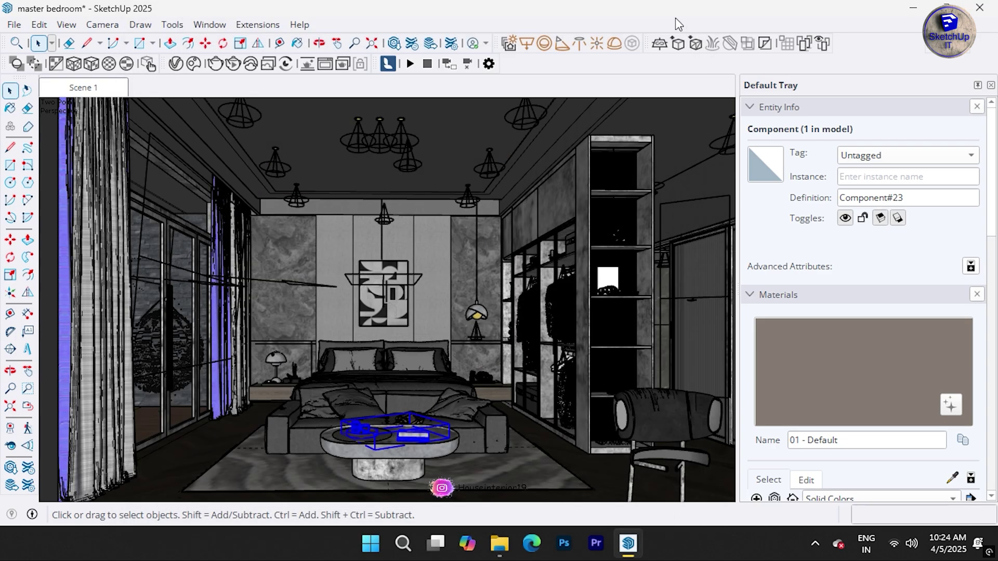
# Step: Select the wall panel behind the bed and the ceiling with pendant lights
pyautogui.click(472, 233)
pyautogui.moveTo(628, 544)
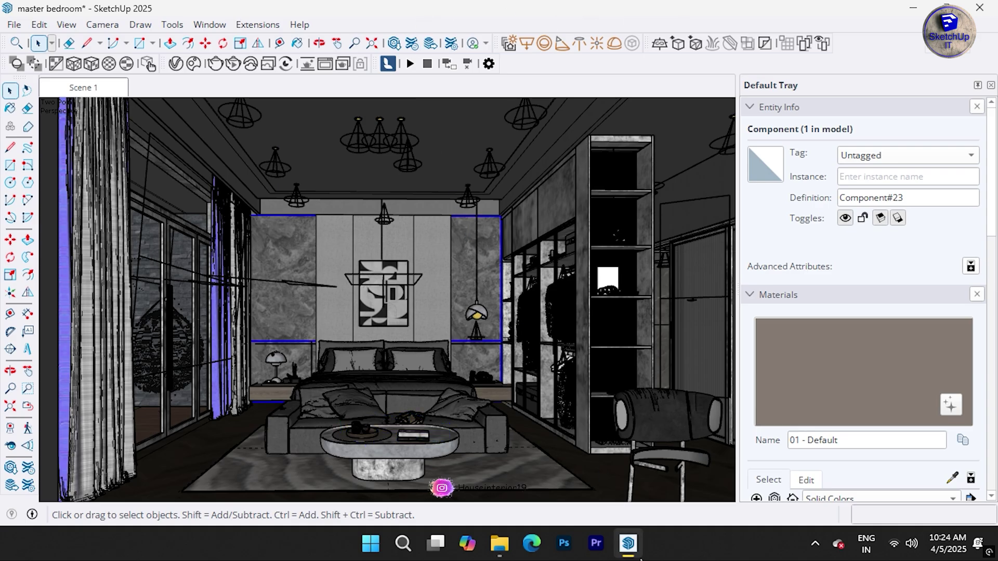
pyautogui.click(635, 548)
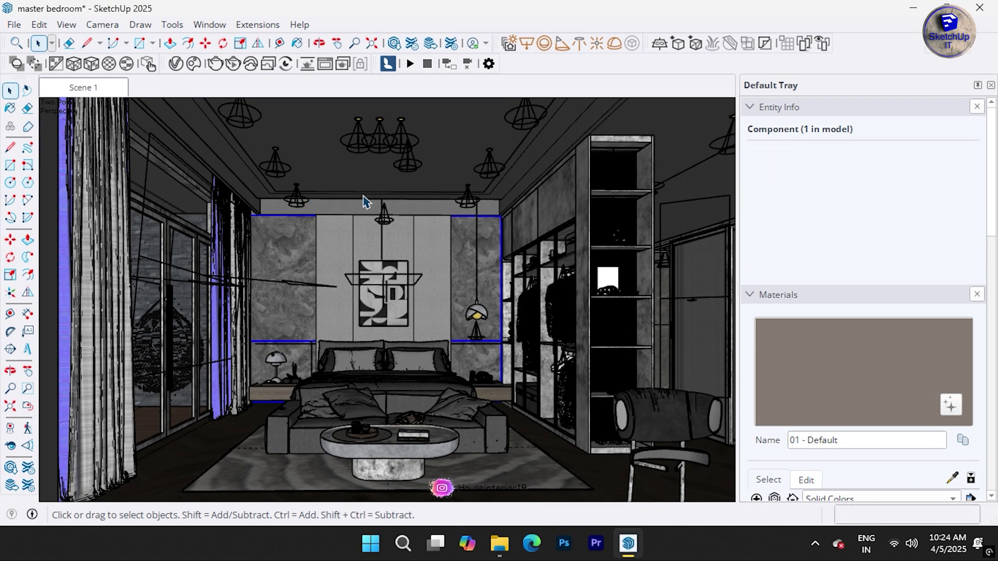
pyautogui.click(473, 150)
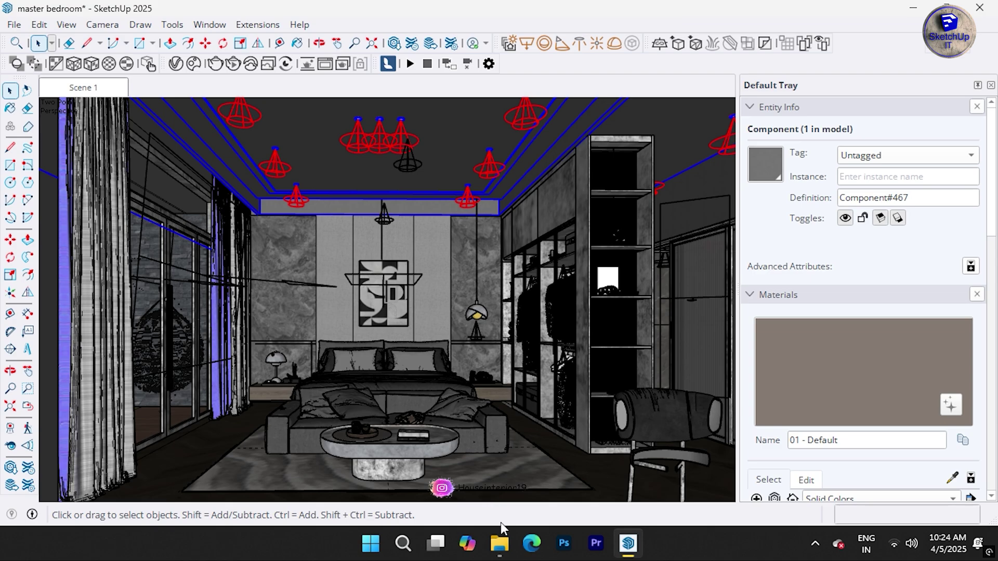
# Step: Open the vikash folder on drive E in File Explorer, then return to the SketchUp model
pyautogui.click(500, 544)
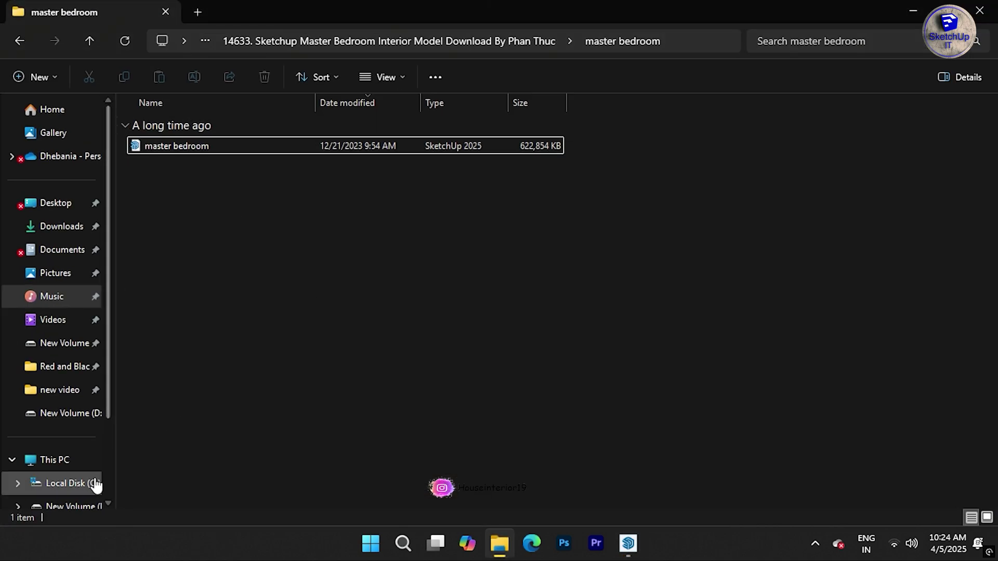
pyautogui.click(78, 483)
pyautogui.click(78, 478)
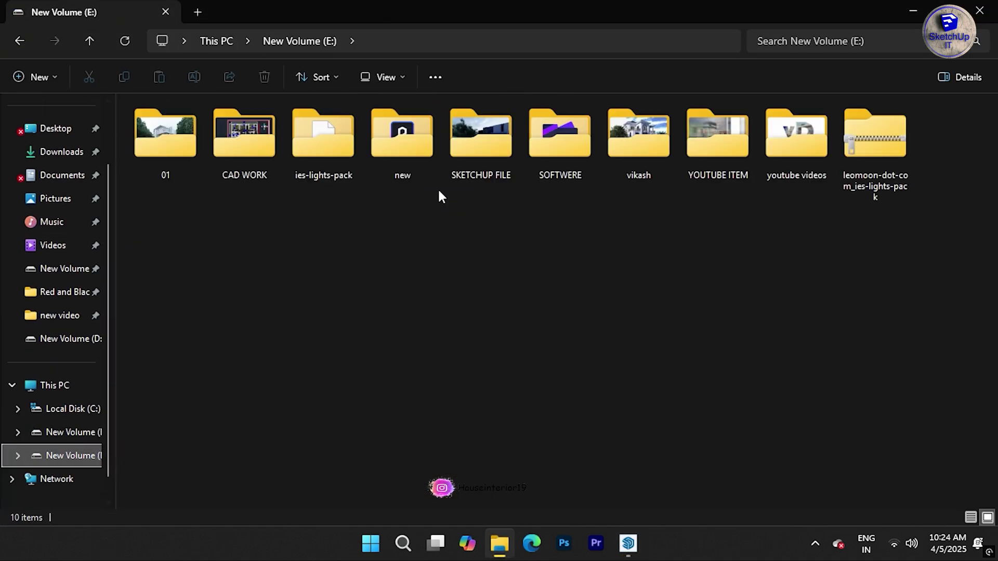
pyautogui.doubleClick(647, 142)
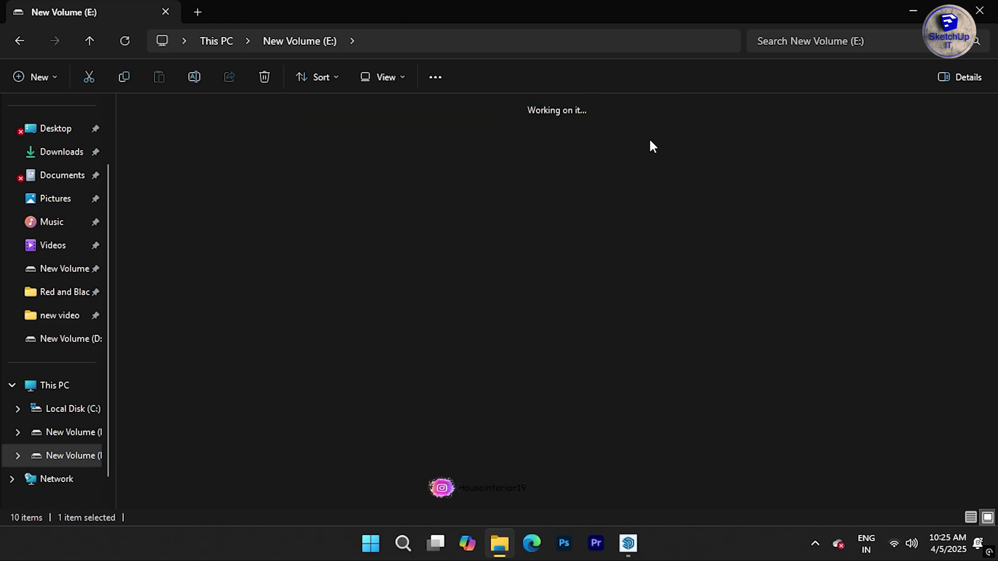
pyautogui.click(979, 10)
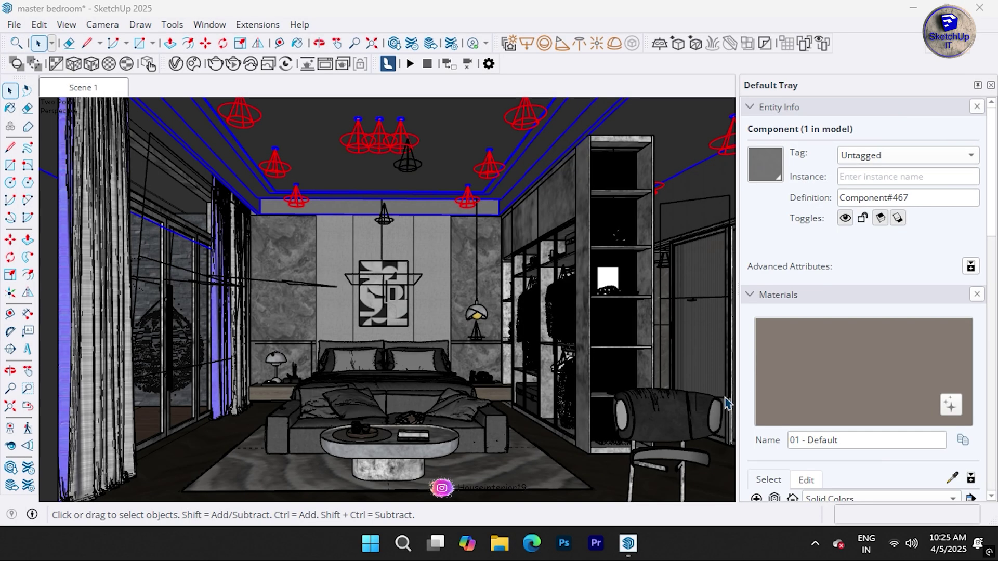
# Step: Load the .vropt preset from E:\vikash\vray setting, giving 7111×4000 output and 0.005 noise limit
pyautogui.click(176, 63)
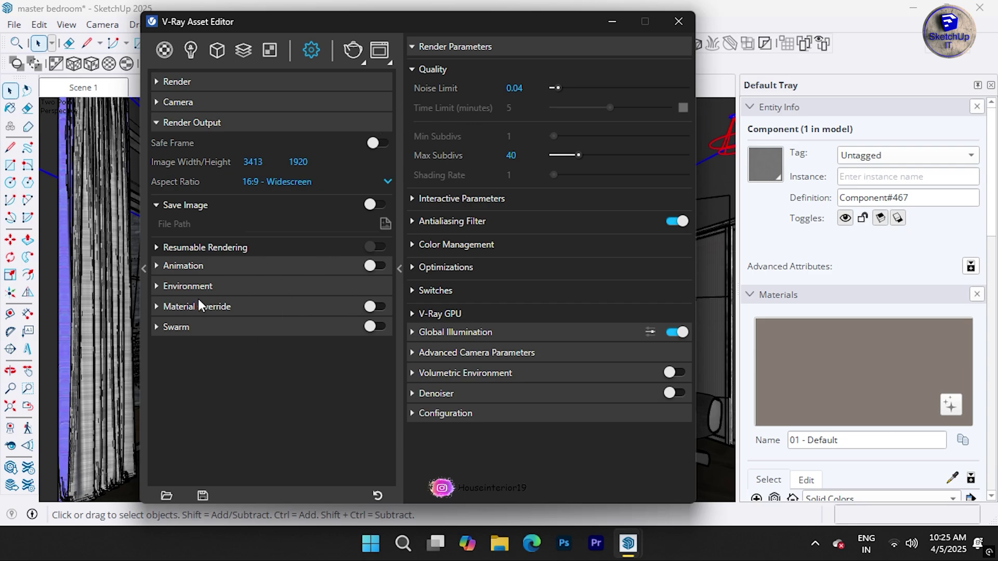
pyautogui.click(166, 495)
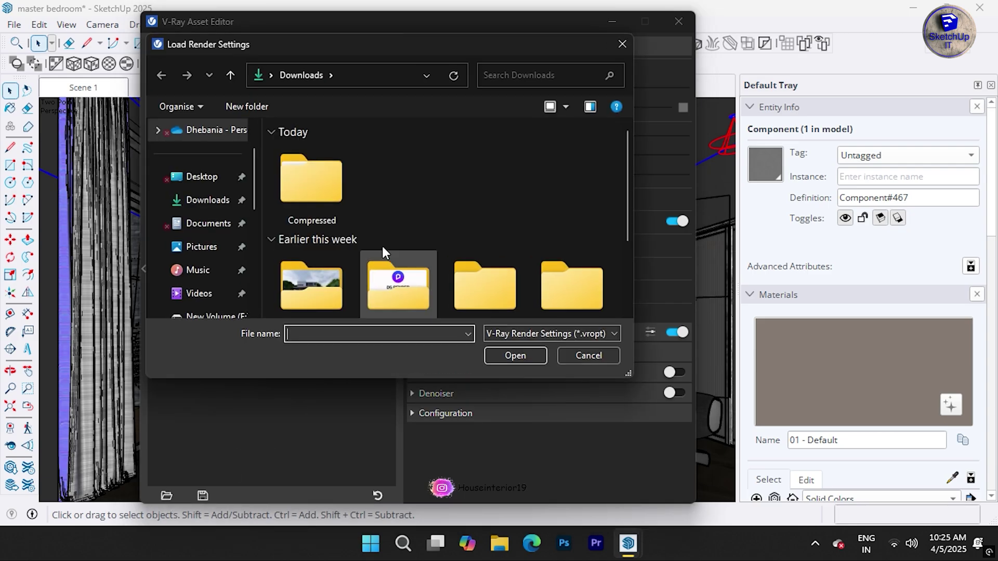
pyautogui.scroll(-2, 410, 214)
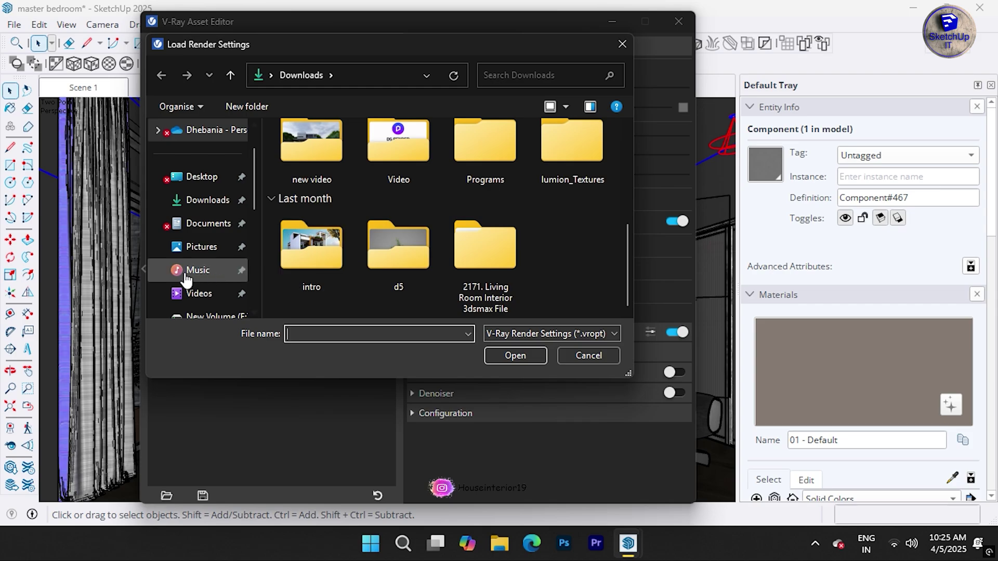
pyautogui.scroll(-3, 219, 286)
pyautogui.click(213, 247)
pyautogui.doubleClick(486, 177)
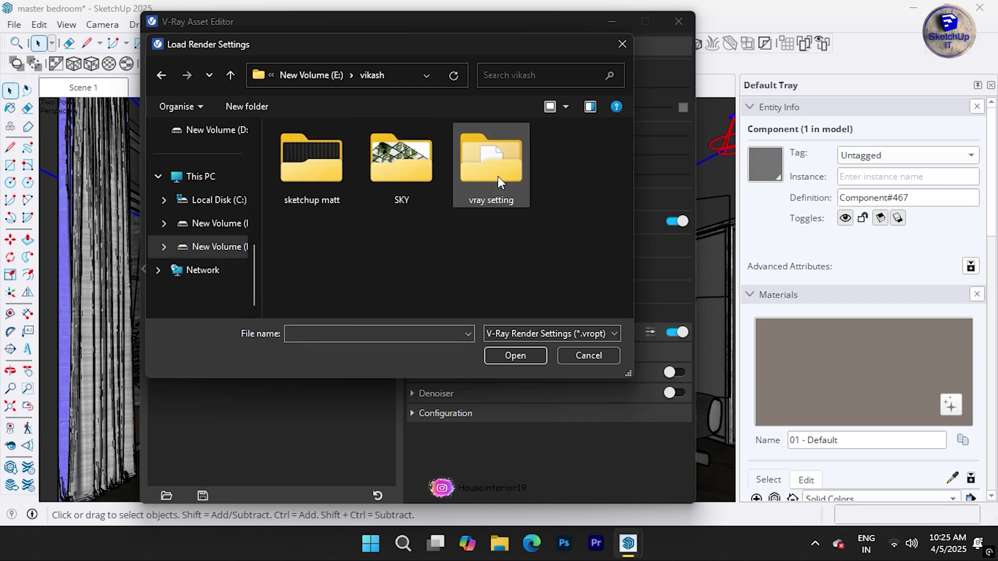
pyautogui.doubleClick(506, 156)
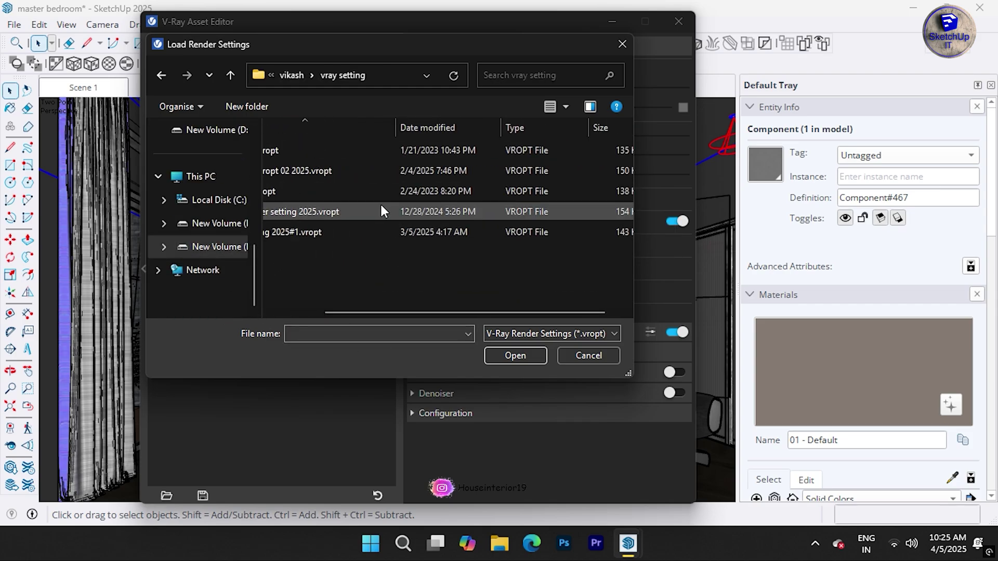
pyautogui.doubleClick(360, 231)
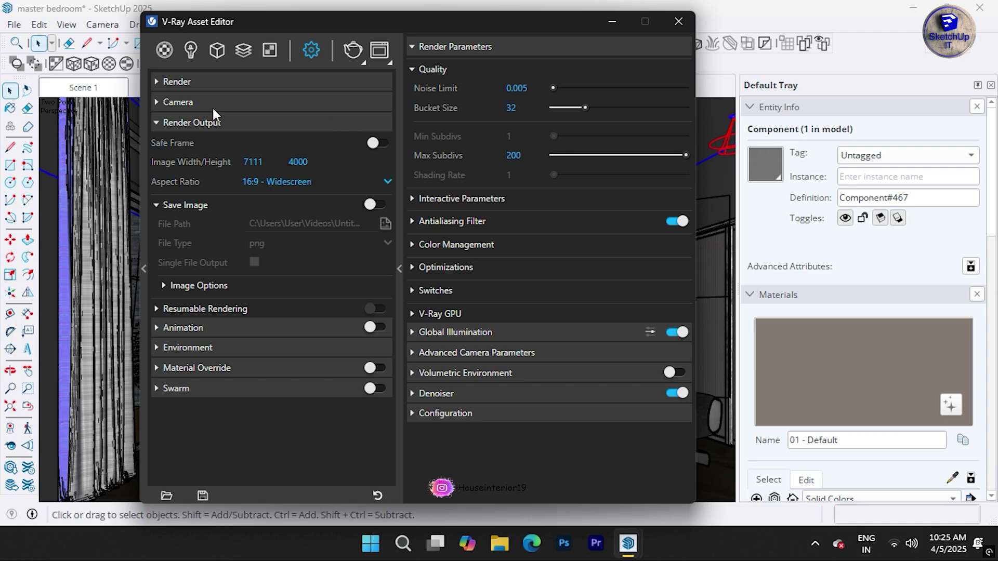
pyautogui.click(190, 82)
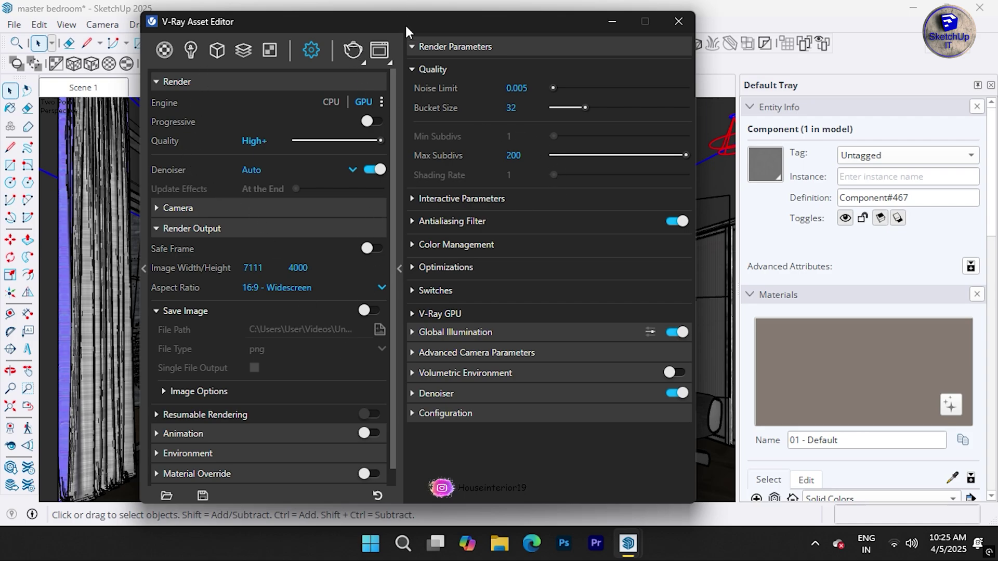
# Step: Keep GPU rendering on the RTX 4060 Ti with the denoiser left on Auto
pyautogui.moveTo(404, 24); pyautogui.dragTo(399, 24)
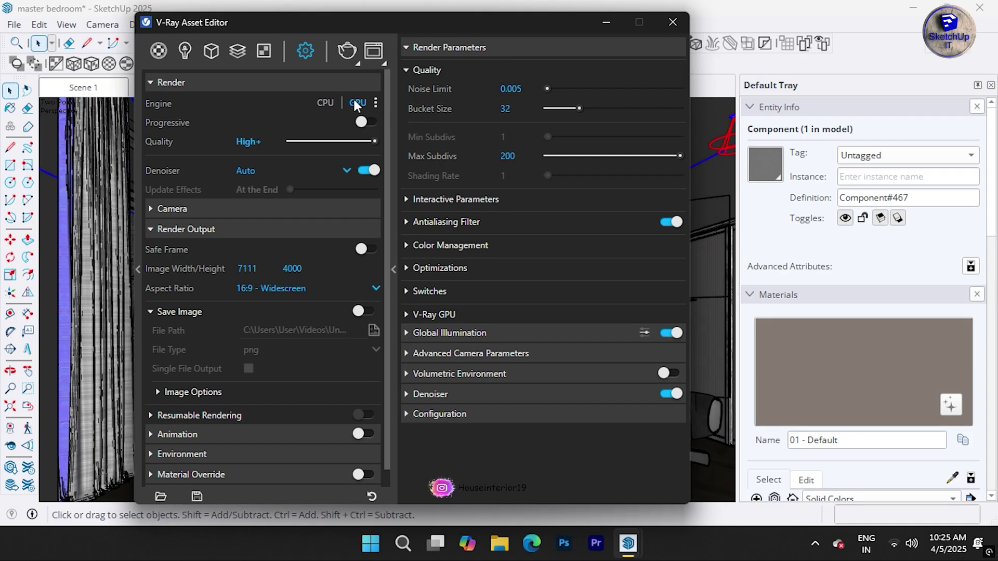
pyautogui.click(375, 102)
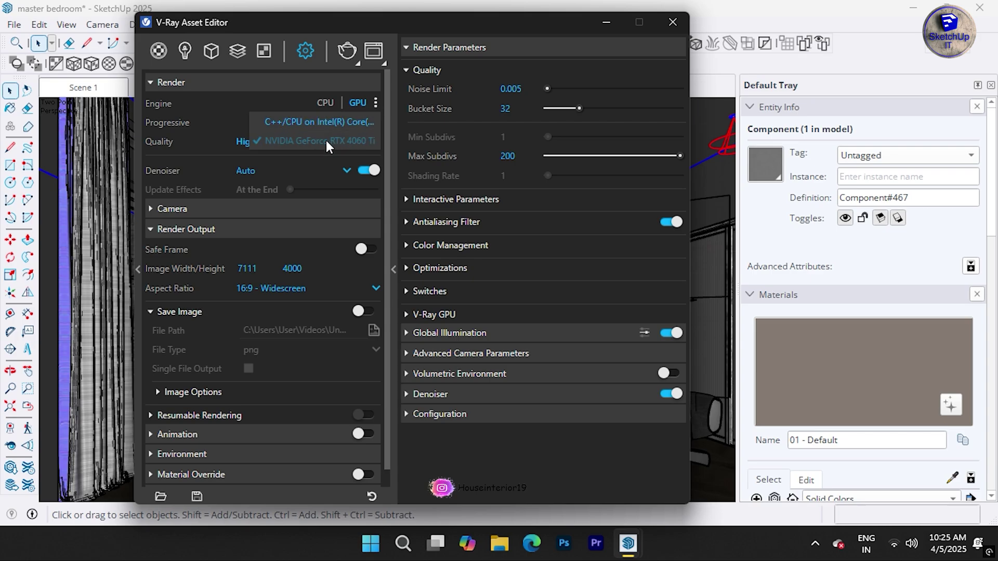
pyautogui.click(241, 146)
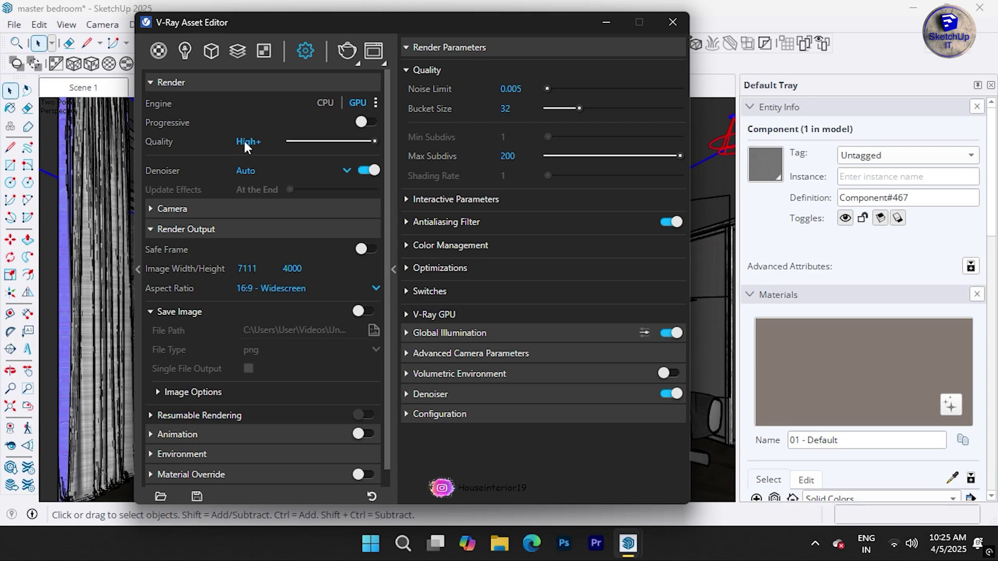
pyautogui.click(267, 171)
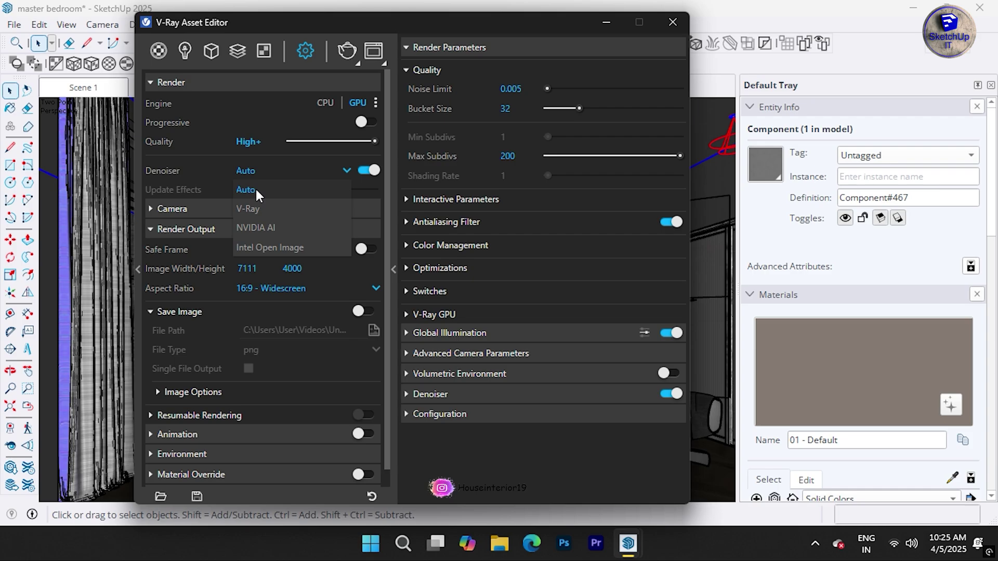
pyautogui.click(256, 189)
pyautogui.scroll(-1, 259, 278)
# Step: Set the image width to 4200, giving 4200×2363 output
pyautogui.doubleClick(247, 250)
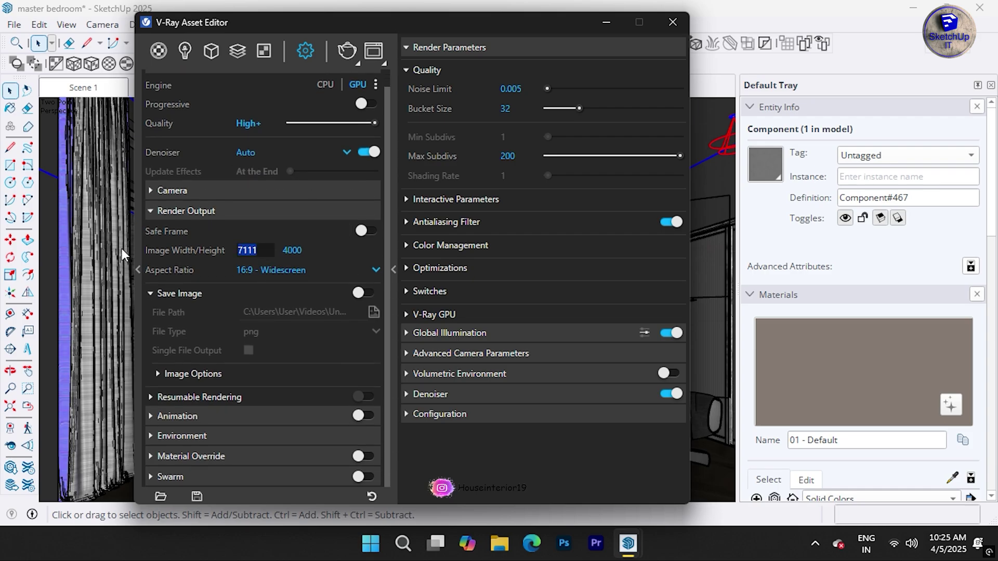
pyautogui.write('4200')
pyautogui.press('Return')
pyautogui.press('Tab')
pyautogui.click(251, 234)
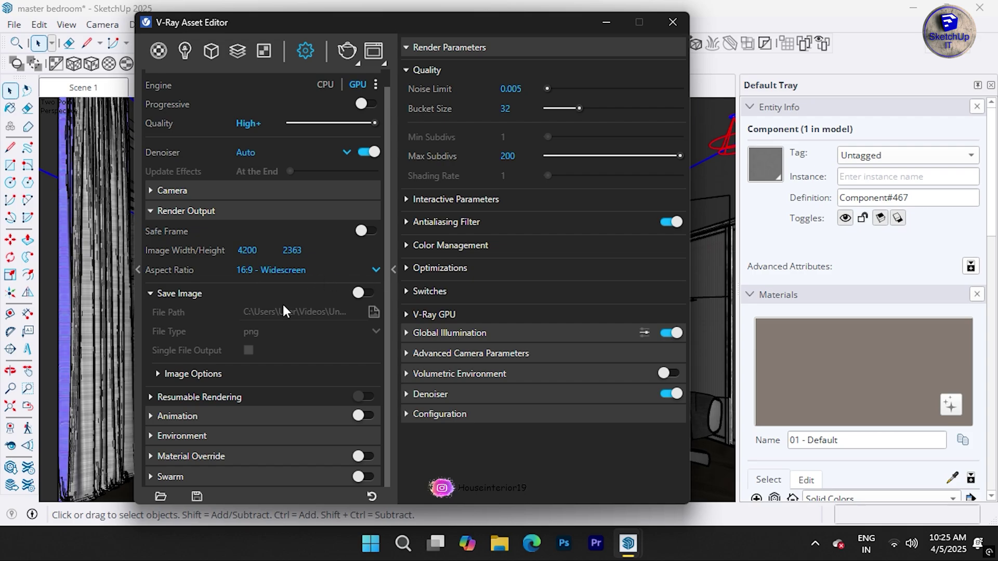
pyautogui.click(211, 374)
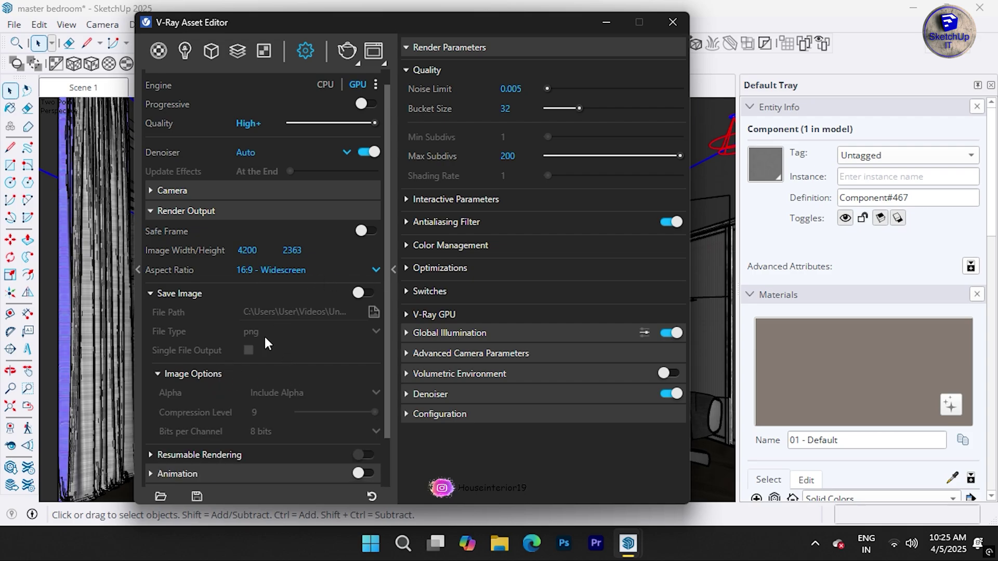
# Step: Expand Resumable Rendering, Animation and Environment, and set the background intensity to 50
pyautogui.scroll(-2, 265, 339)
pyautogui.click(225, 397)
pyautogui.scroll(-1, 218, 401)
pyautogui.click(214, 412)
pyautogui.scroll(-2, 280, 359)
pyautogui.click(223, 436)
pyautogui.scroll(-3, 260, 364)
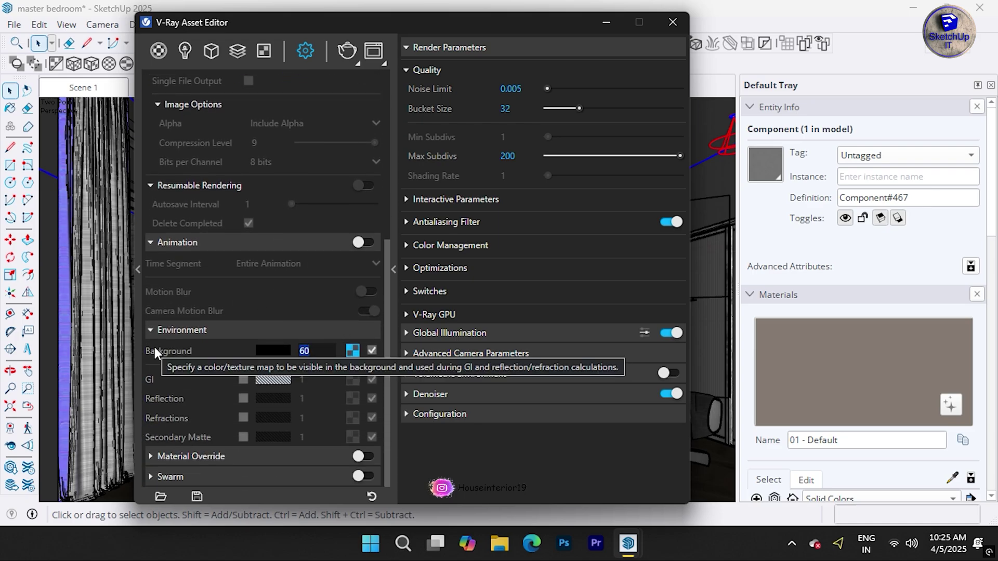
pyautogui.write('50')
pyautogui.press('Return')
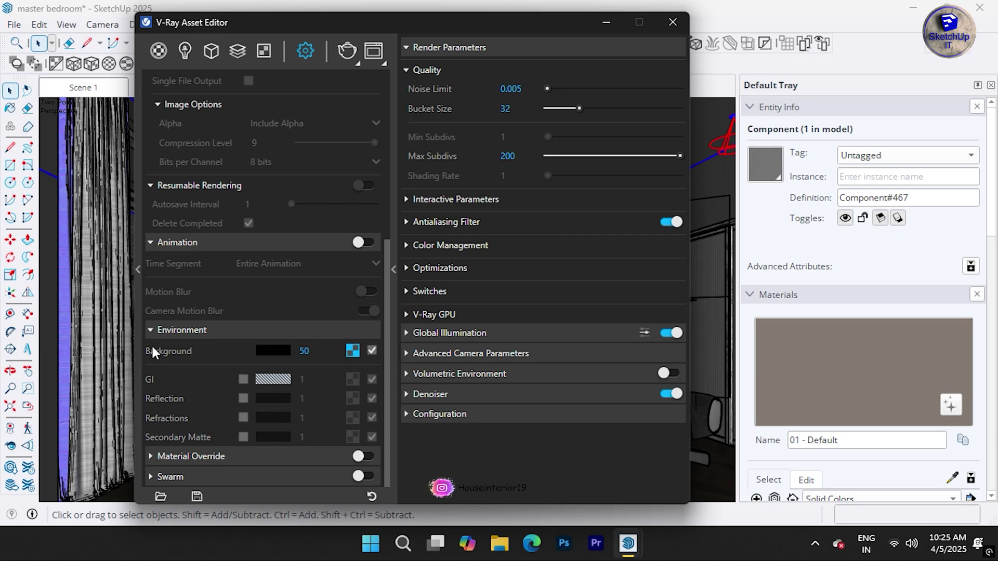
# Step: Review the Material Override and Preserve Properties options
pyautogui.click(221, 455)
pyautogui.scroll(-3, 247, 451)
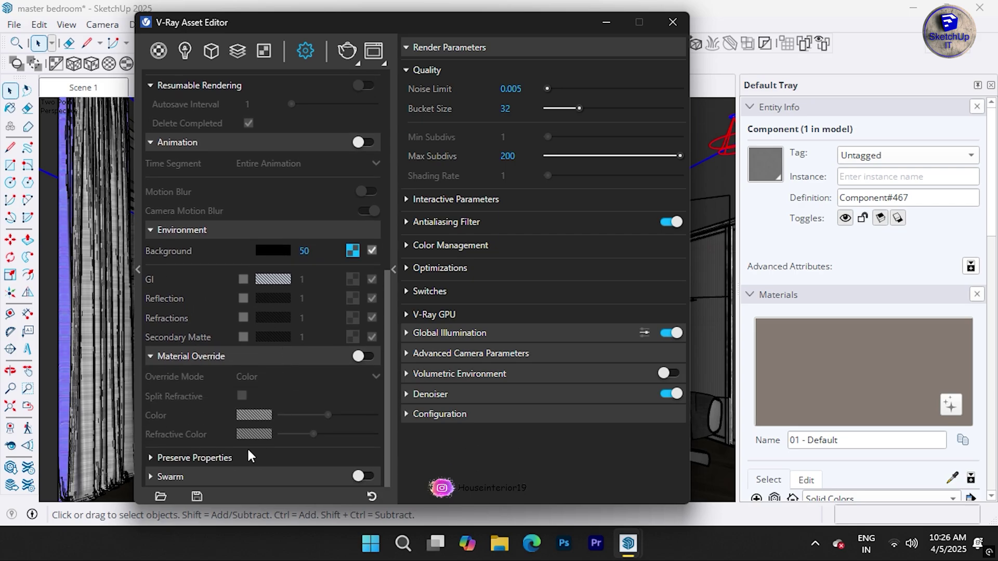
pyautogui.click(225, 460)
pyautogui.scroll(-3, 244, 411)
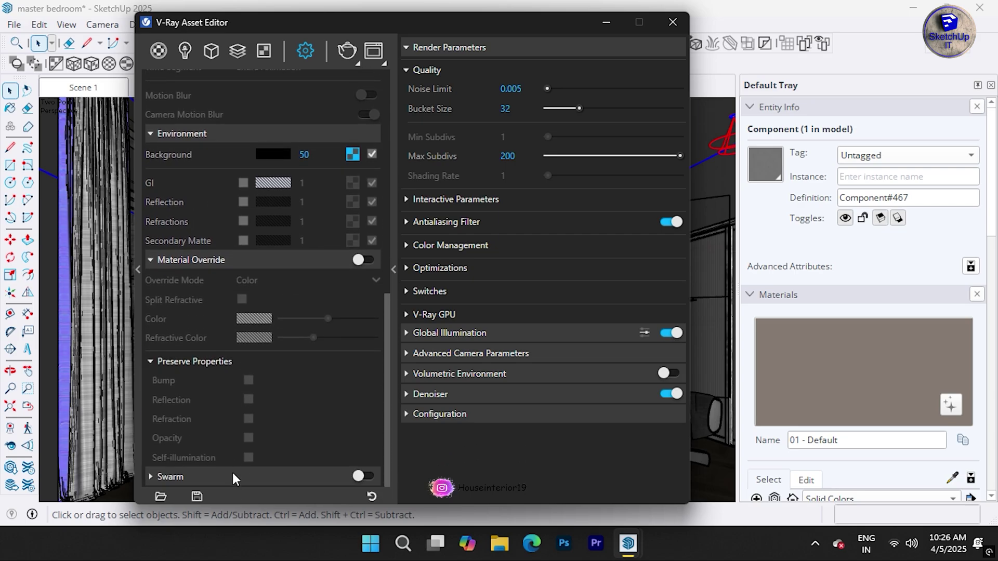
pyautogui.scroll(-3, 312, 405)
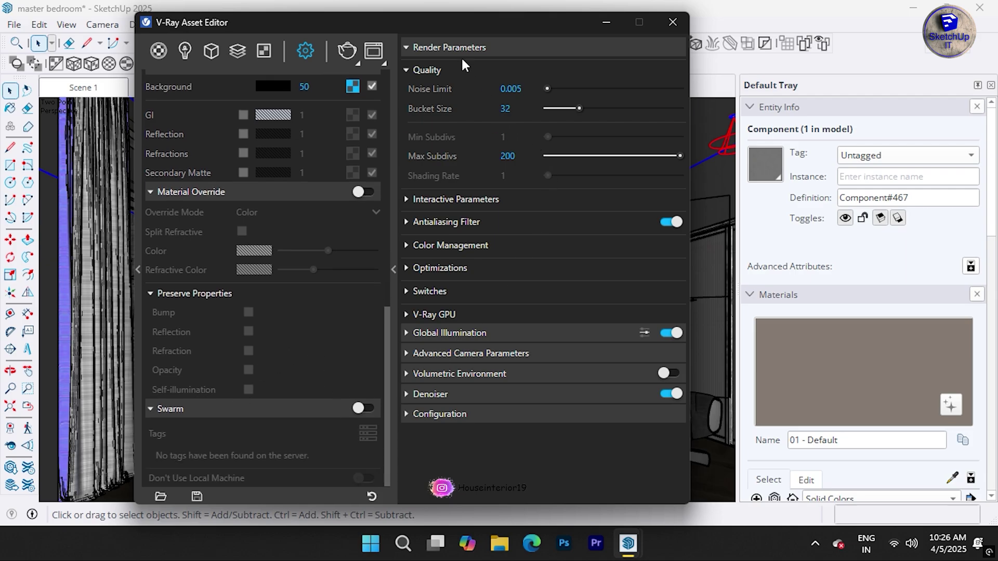
# Step: Set noise limit 0.004, bucket size 30 and max subdivs 220
pyautogui.click(433, 47)
pyautogui.doubleClick(510, 89)
pyautogui.write('0.0')
pyautogui.write('04')
pyautogui.press('Return')
pyautogui.doubleClick(506, 109)
pyautogui.write('30')
pyautogui.doubleClick(533, 157)
pyautogui.write('220')
# Step: Expand the Interactive, Antialiasing, Color Management, Optimization, Switches and V-Ray GPU sections
pyautogui.click(532, 201)
pyautogui.click(441, 242)
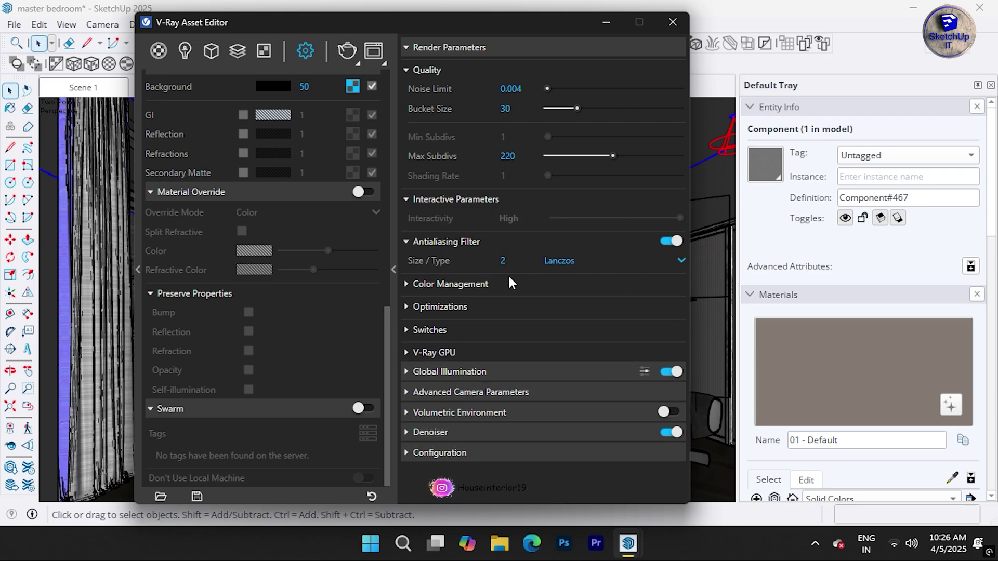
pyautogui.click(473, 284)
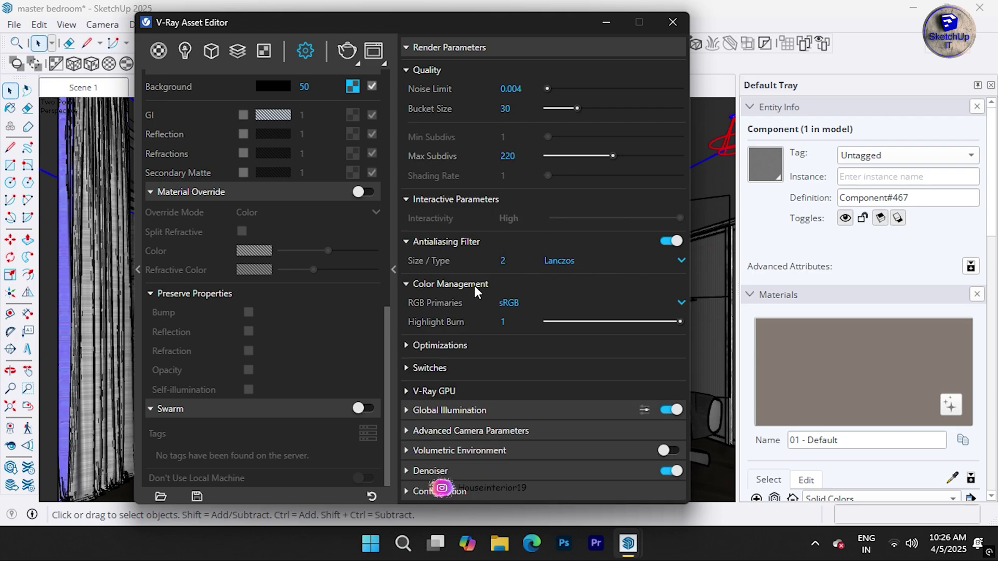
pyautogui.click(447, 345)
pyautogui.scroll(-2, 509, 275)
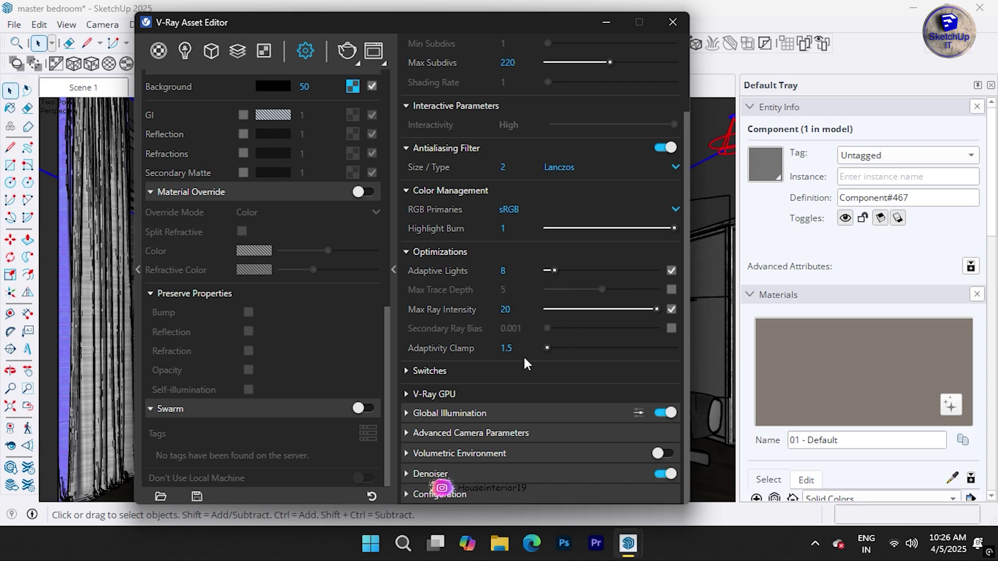
pyautogui.click(479, 371)
pyautogui.click(433, 390)
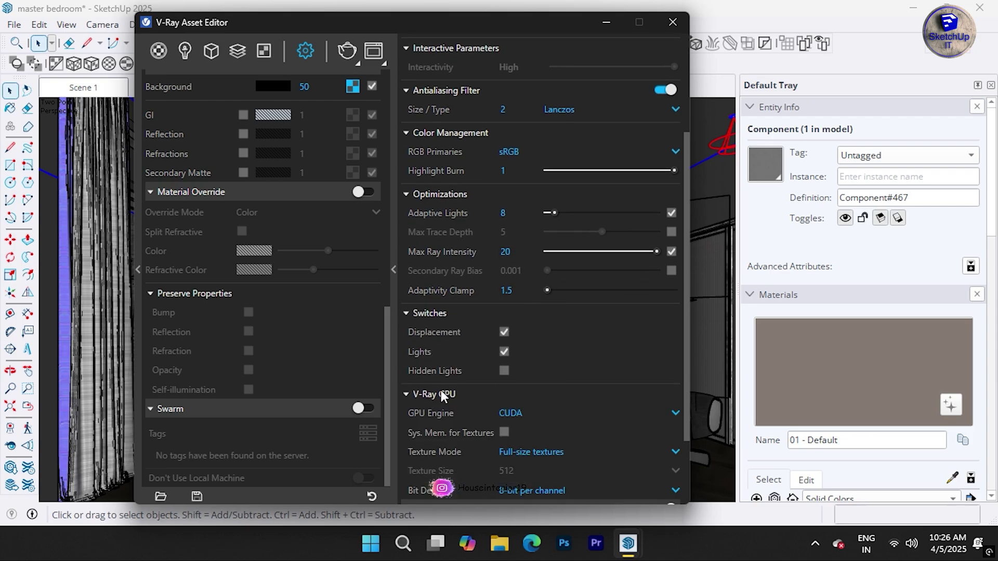
# Step: Set the GPU engine to RTX and bit depth to 32-bit float, then check light cache subdivs
pyautogui.click(541, 317)
pyautogui.click(523, 349)
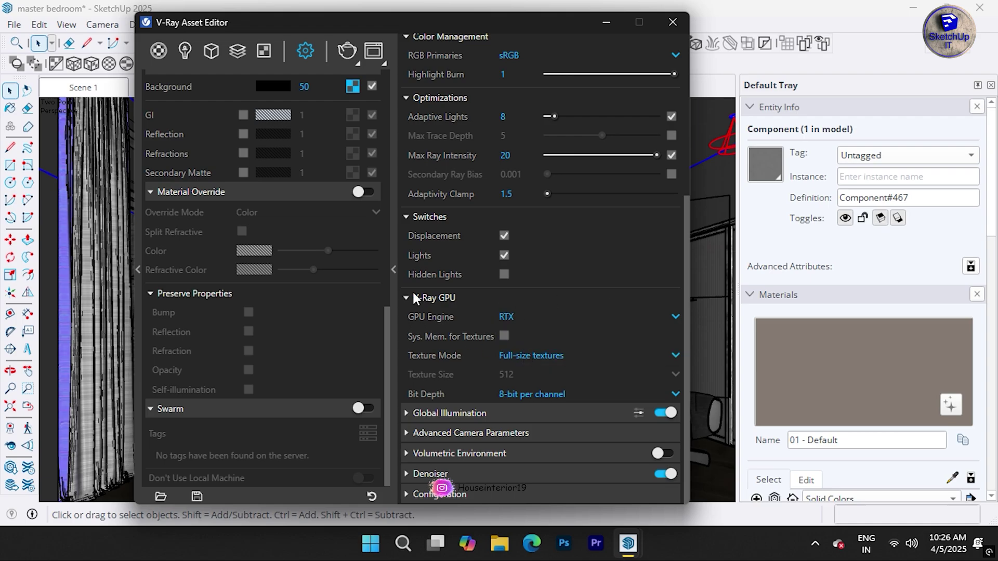
pyautogui.click(520, 395)
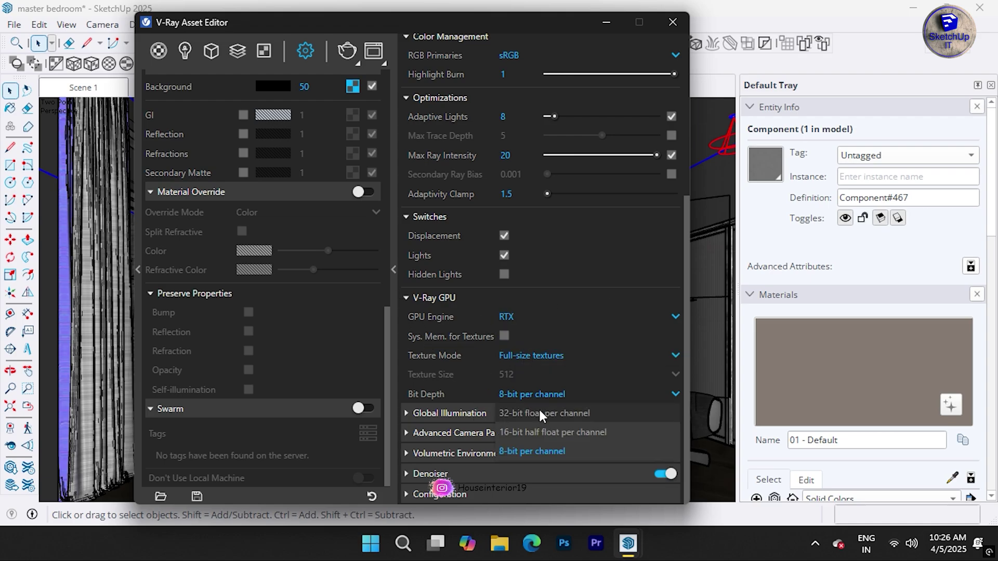
pyautogui.click(522, 412)
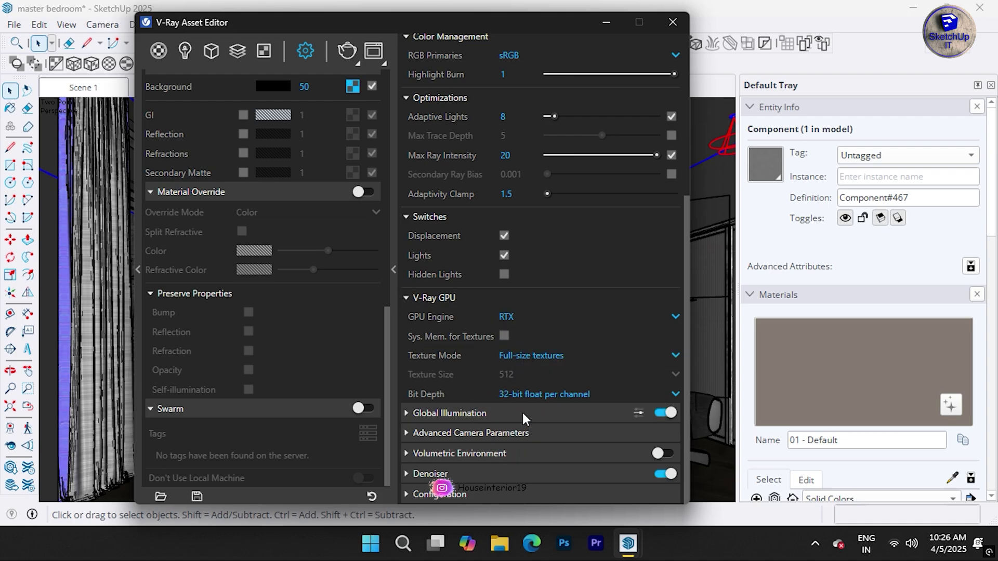
pyautogui.click(432, 414)
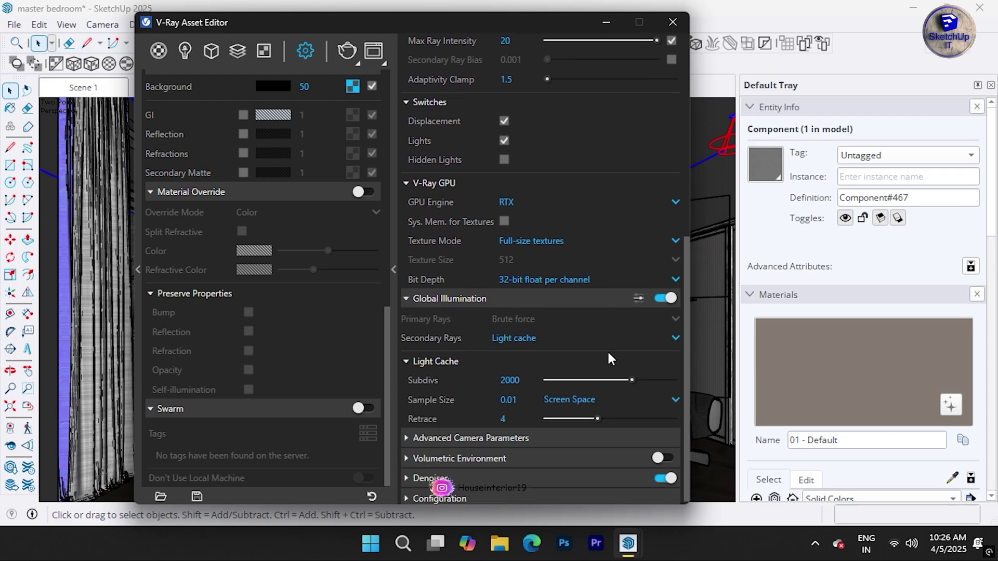
pyautogui.doubleClick(509, 376)
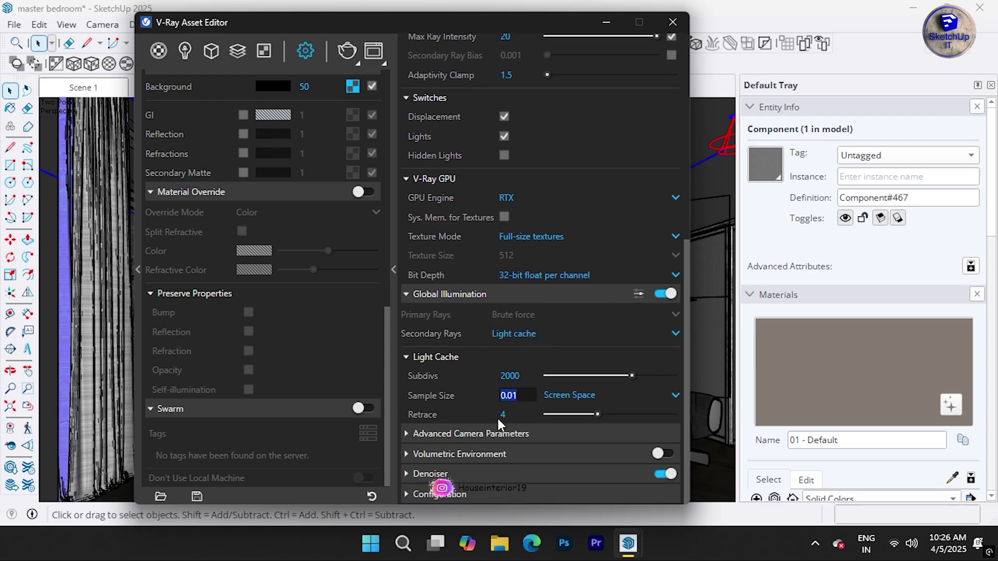
# Step: Set the camera to ISO 120, aperture 7.8 and shutter speed 320
pyautogui.click(451, 433)
pyautogui.doubleClick(501, 349)
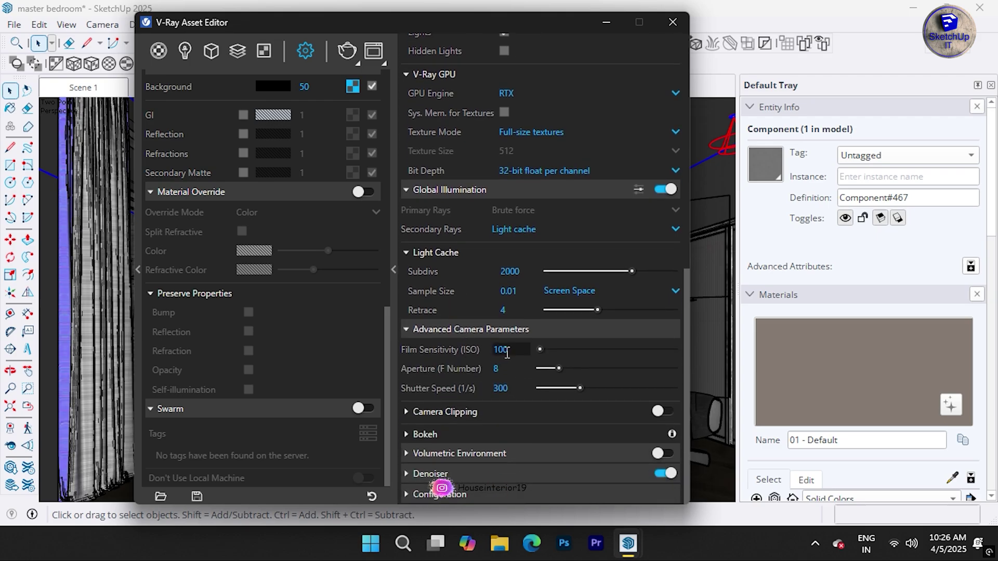
pyautogui.write('120')
pyautogui.doubleClick(517, 366)
pyautogui.write('7')
pyautogui.write('.8')
pyautogui.doubleClick(497, 389)
pyautogui.write('320')
pyautogui.press('Return')
# Step: Expand the Camera Clipping, Bokeh, Volumetric Environment and Denoiser settings
pyautogui.click(488, 411)
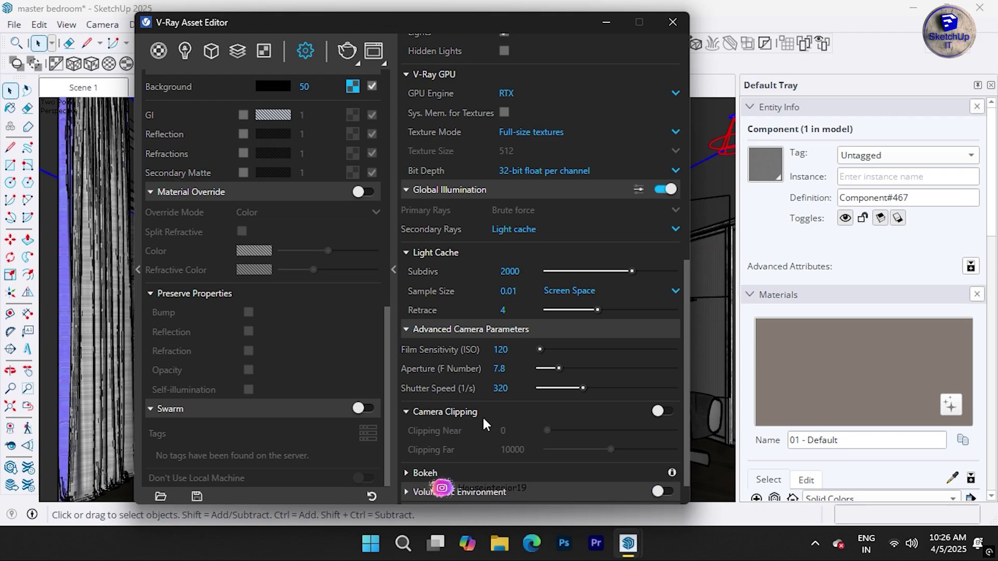
pyautogui.scroll(-2, 473, 416)
pyautogui.click(478, 434)
pyautogui.scroll(-2, 520, 411)
pyautogui.click(475, 452)
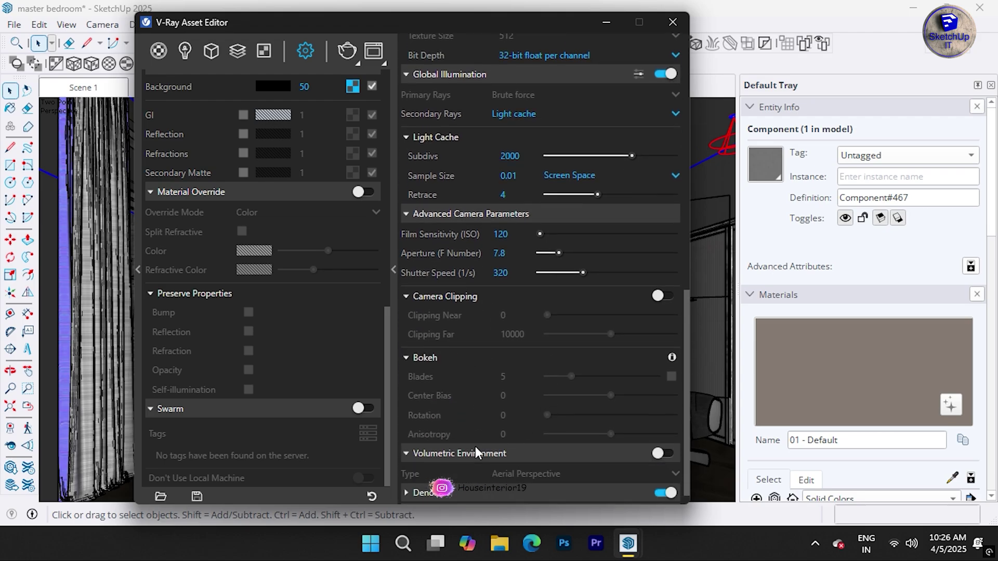
pyautogui.scroll(-1, 499, 374)
pyautogui.click(458, 474)
pyautogui.scroll(-3, 501, 359)
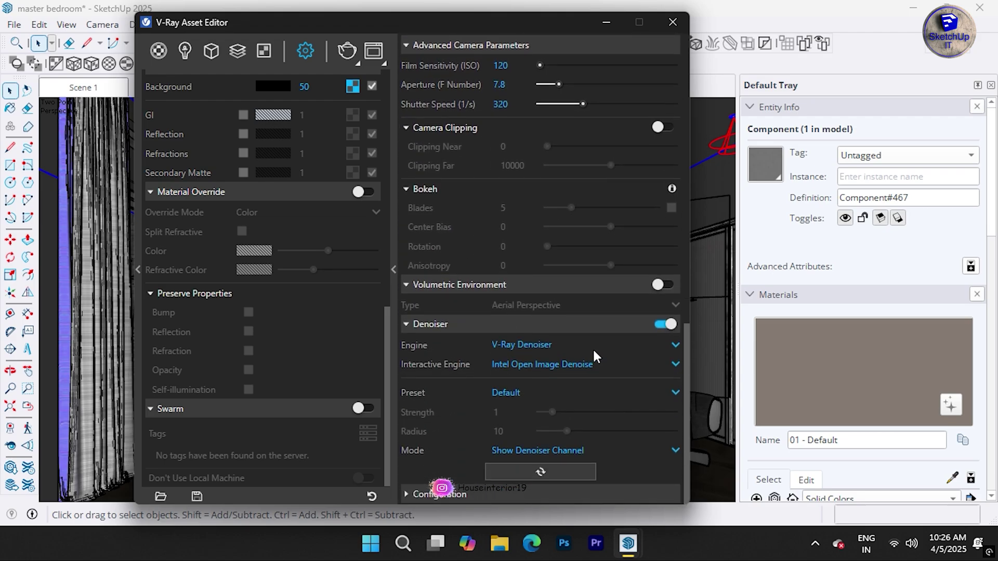
# Step: Set the Denoiser's Interactive Engine to NVIDIA AI Denoiser
pyautogui.click(520, 347)
pyautogui.click(511, 363)
pyautogui.click(498, 347)
pyautogui.click(529, 363)
pyautogui.click(509, 364)
pyautogui.click(512, 380)
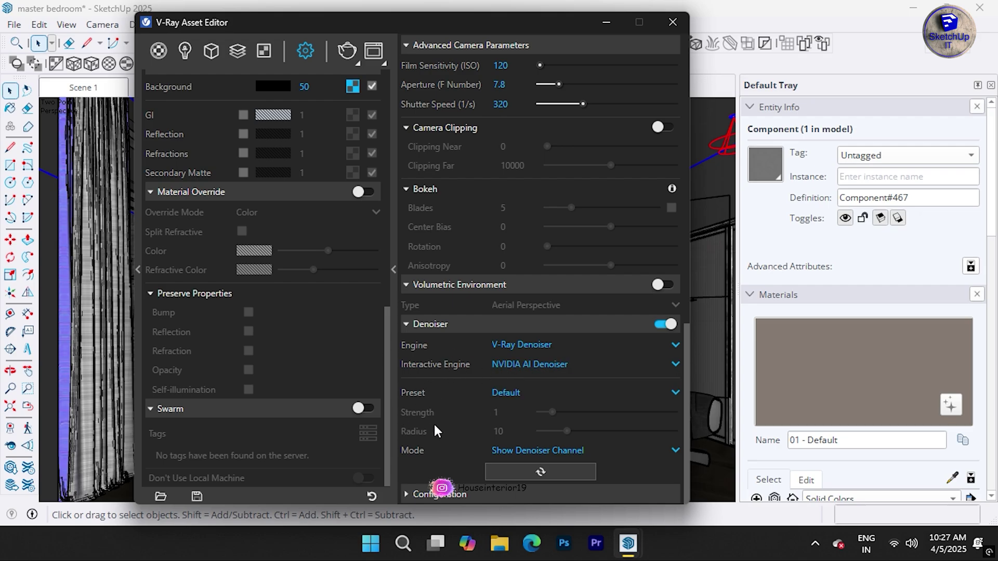
# Step: Expand Configuration with properties level Basic and Usage Statistics, then close the Asset Editor
pyautogui.click(437, 494)
pyautogui.scroll(-3, 502, 380)
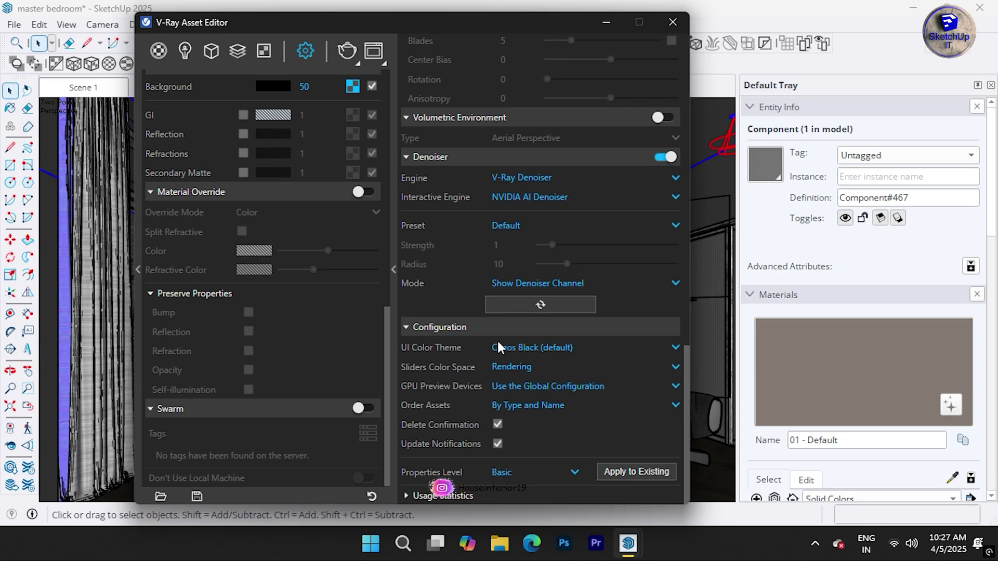
pyautogui.click(541, 469)
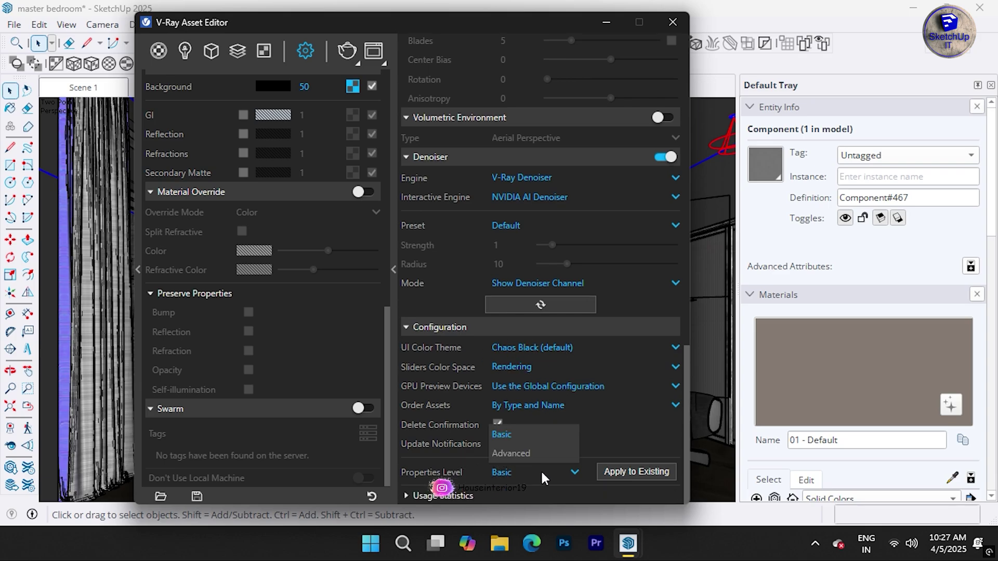
pyautogui.click(542, 436)
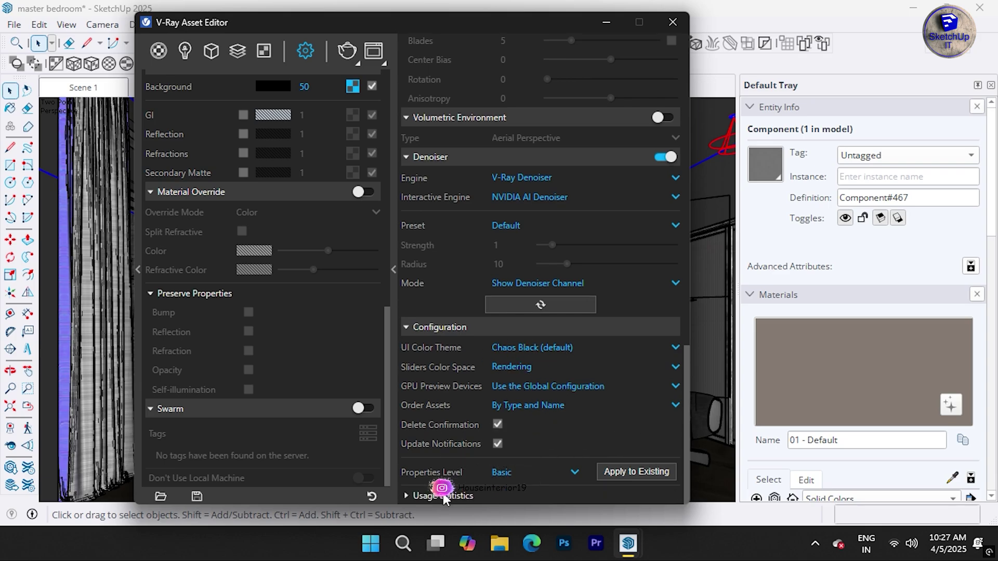
pyautogui.click(442, 495)
pyautogui.scroll(-3, 484, 391)
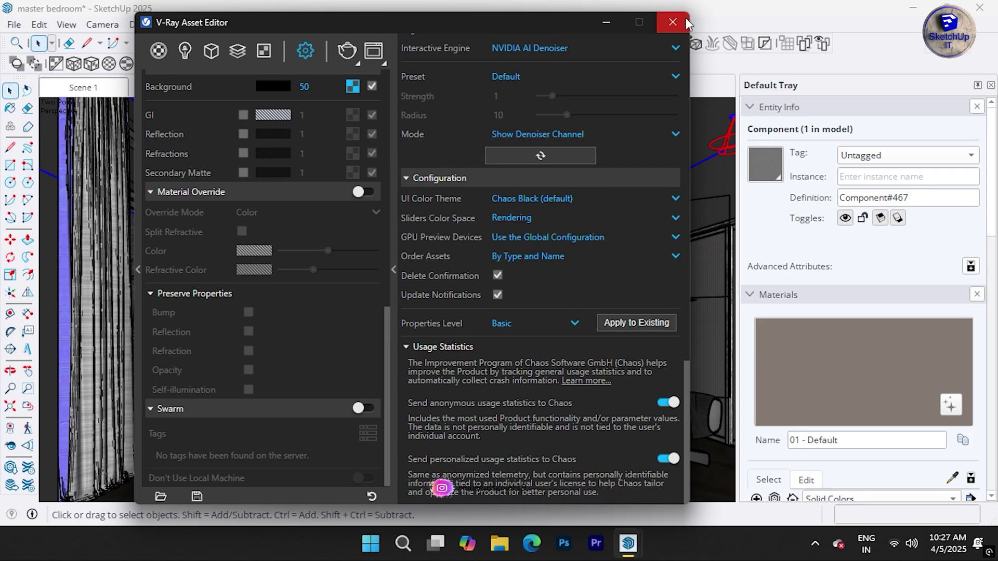
pyautogui.click(674, 21)
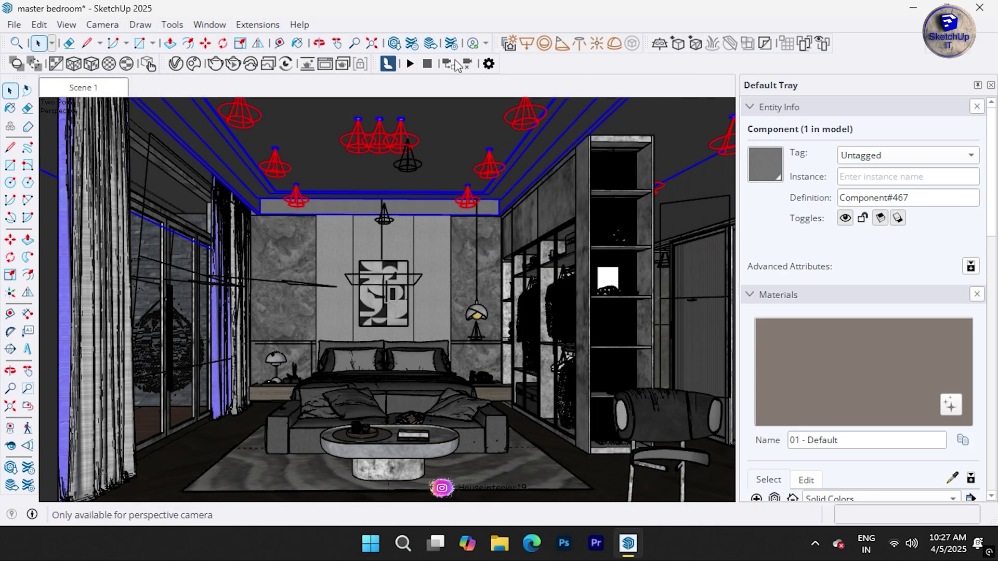
# Step: Start the 4200 x 2363 V-Ray render and zoom around the Frame Buffer to check progress
pyautogui.click(217, 69)
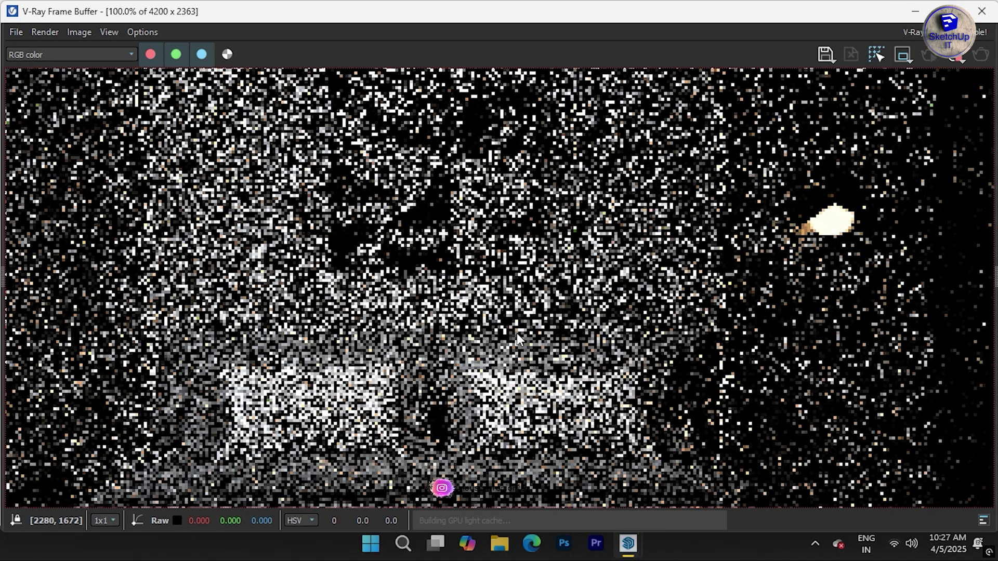
pyautogui.scroll(-1, 569, 321)
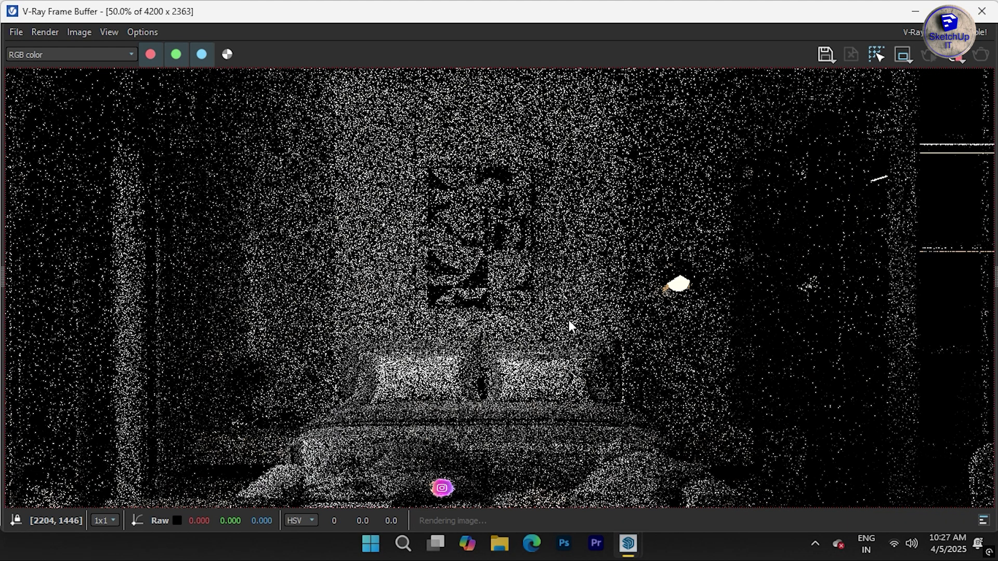
pyautogui.scroll(-2, 571, 266)
pyautogui.scroll(1, 491, 276)
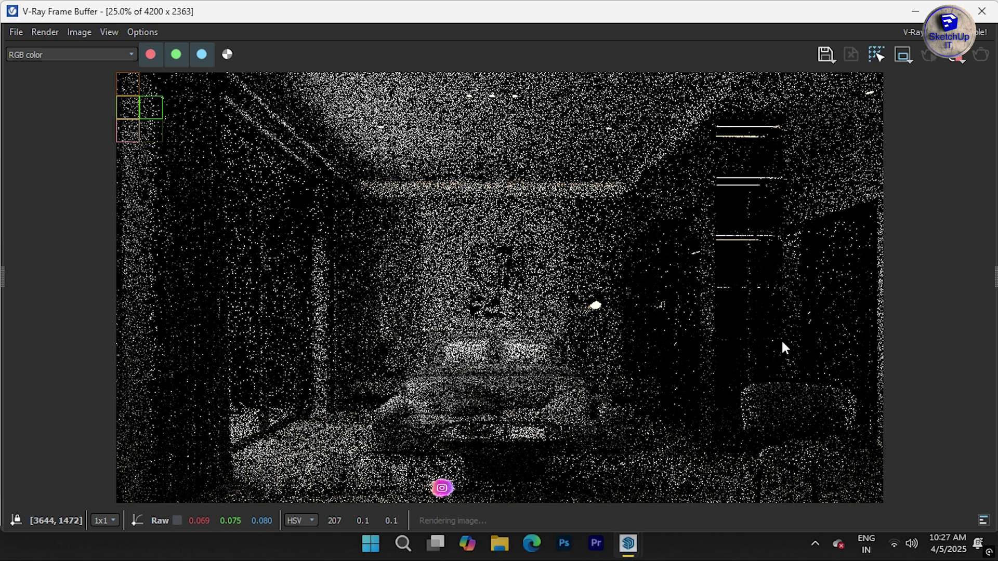
pyautogui.scroll(5, 133, 111)
pyautogui.scroll(2, 107, 93)
pyautogui.scroll(-3, 472, 254)
pyautogui.scroll(-5, 472, 254)
# Step: Keep zooming in the Frame Buffer and switch on region rendering
pyautogui.scroll(3, 537, 291)
pyautogui.scroll(1, 529, 299)
pyautogui.scroll(-3, 579, 289)
pyautogui.click(878, 54)
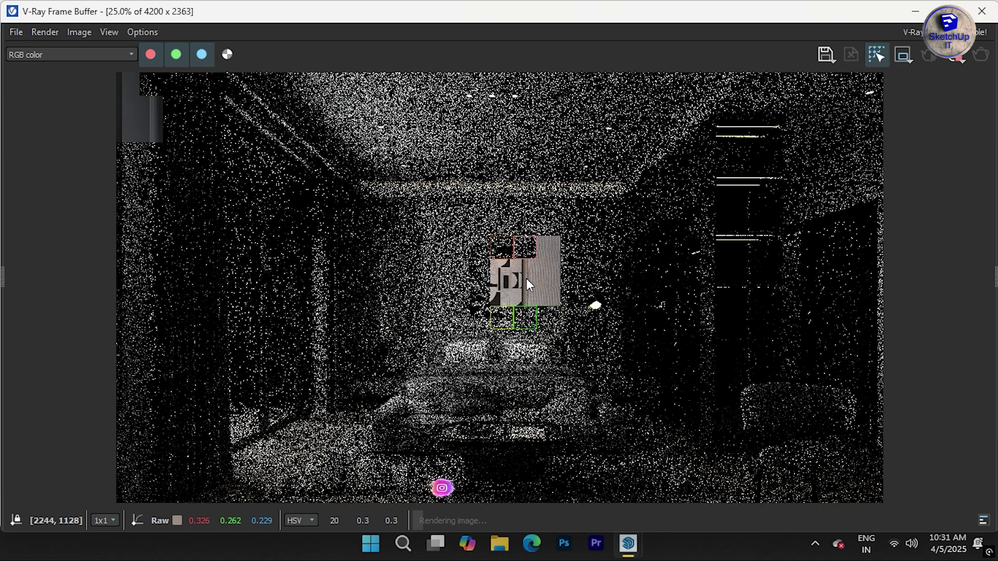
pyautogui.scroll(3, 526, 279)
pyautogui.scroll(1, 528, 279)
pyautogui.scroll(-2, 482, 281)
pyautogui.scroll(-1, 583, 268)
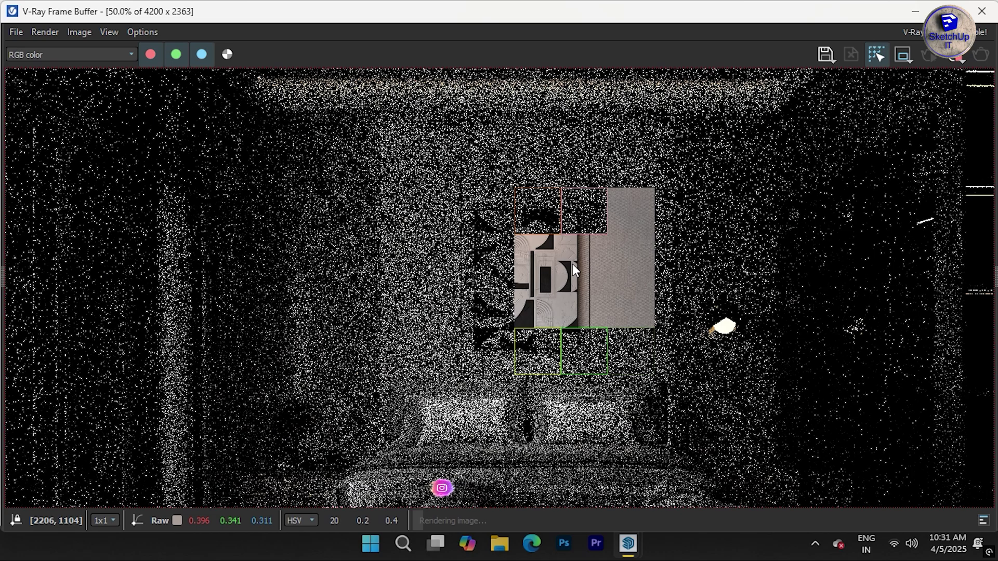
pyautogui.scroll(-1, 584, 310)
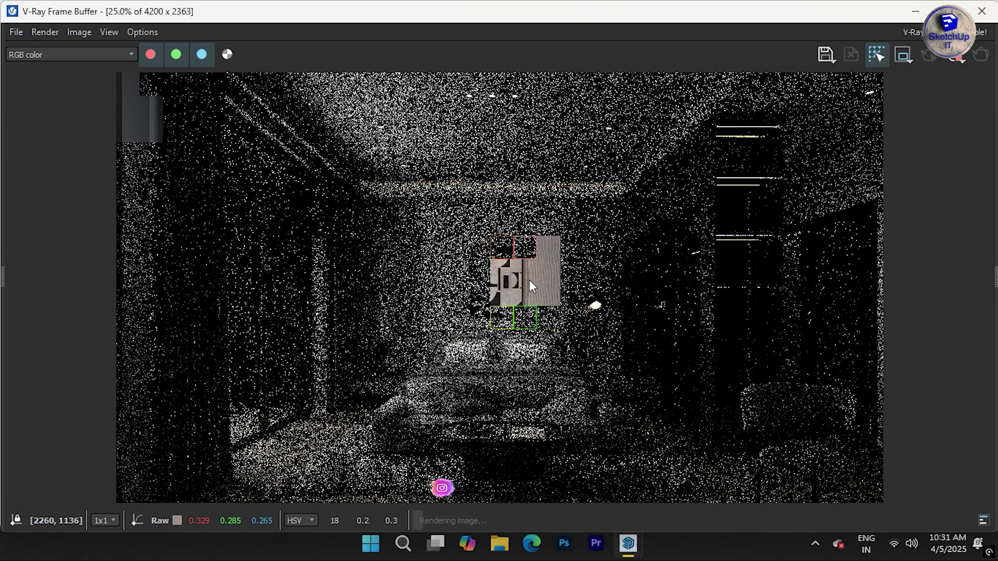
pyautogui.scroll(2, 529, 285)
pyautogui.scroll(3, 526, 285)
pyautogui.scroll(3, 526, 280)
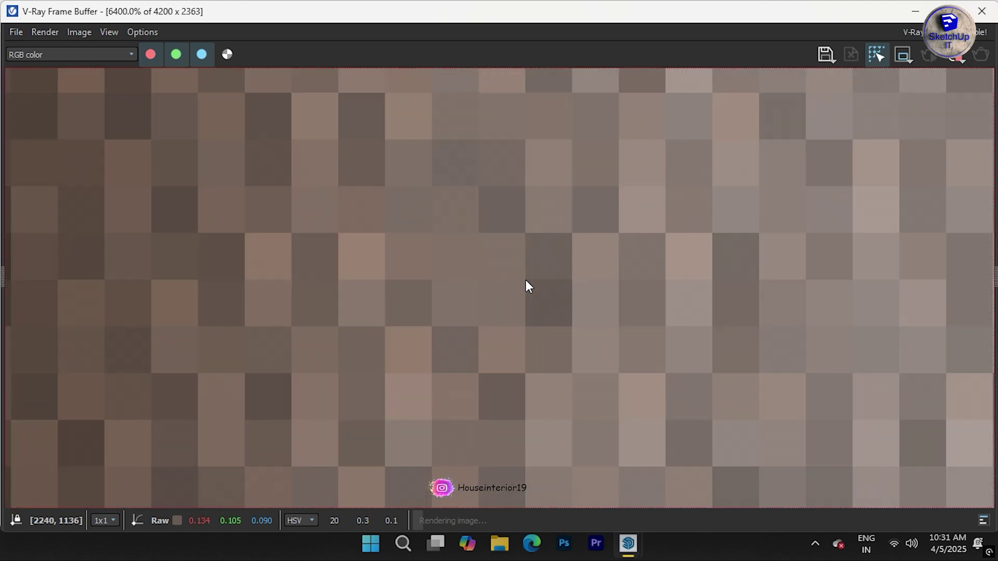
pyautogui.scroll(3, 525, 280)
pyautogui.scroll(1, 525, 281)
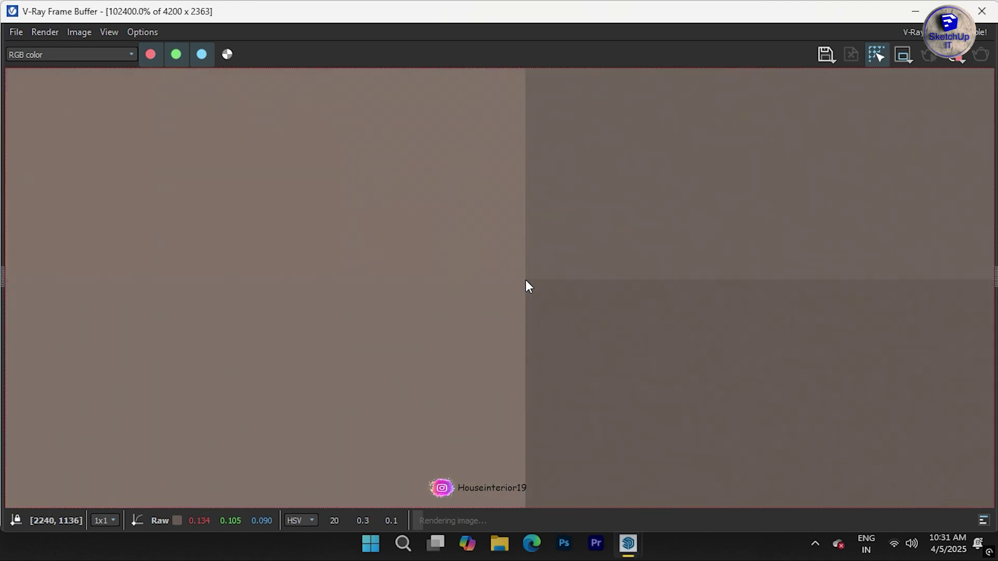